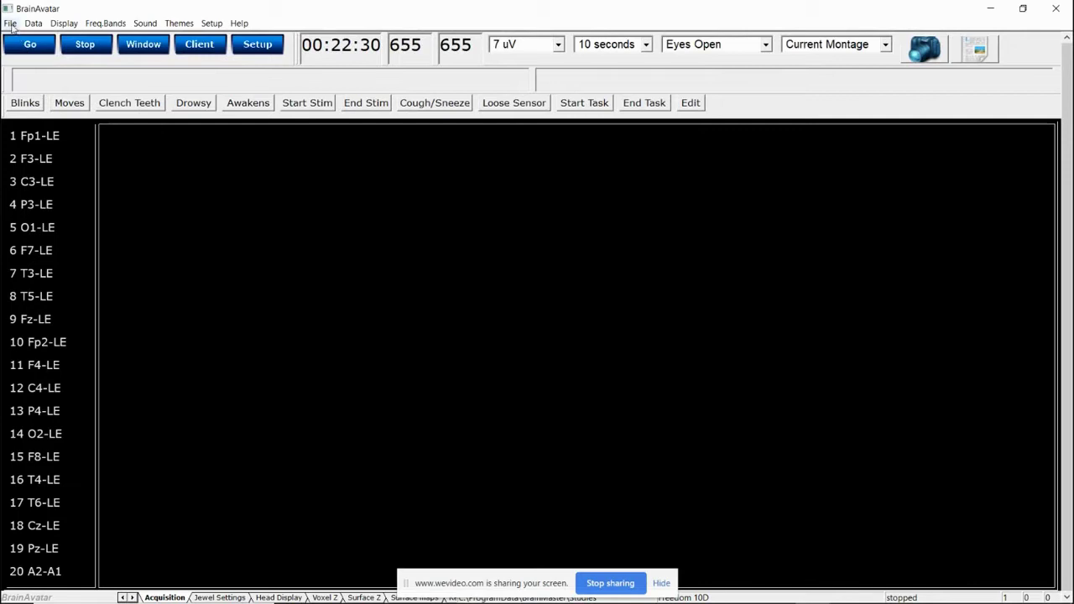
Switch the display to a built-in theme with a light grey background
left_click(179, 23)
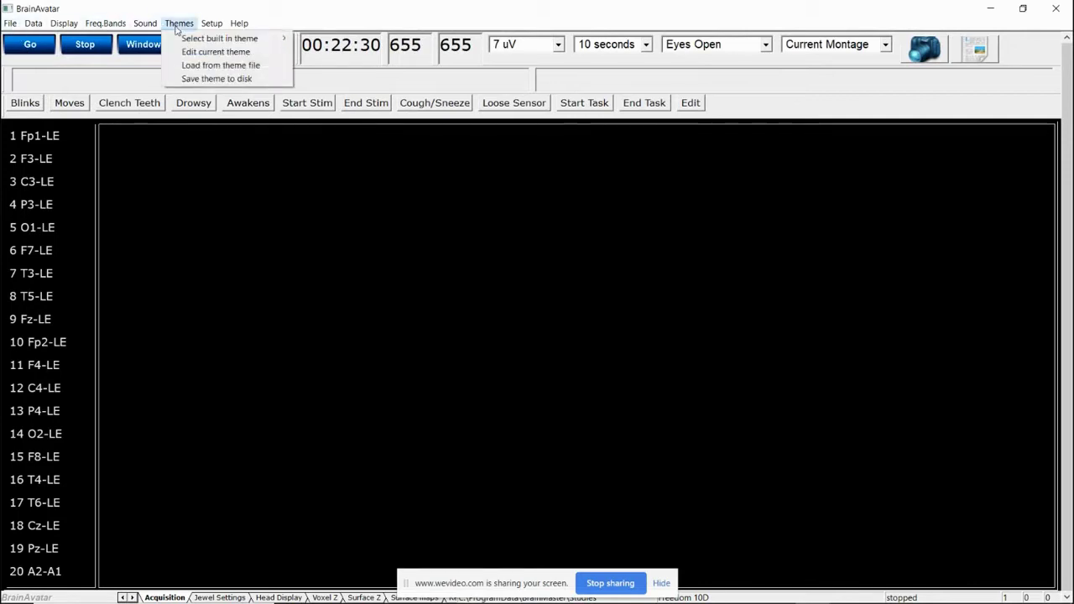
mouse_move(208, 44)
left_click(338, 65)
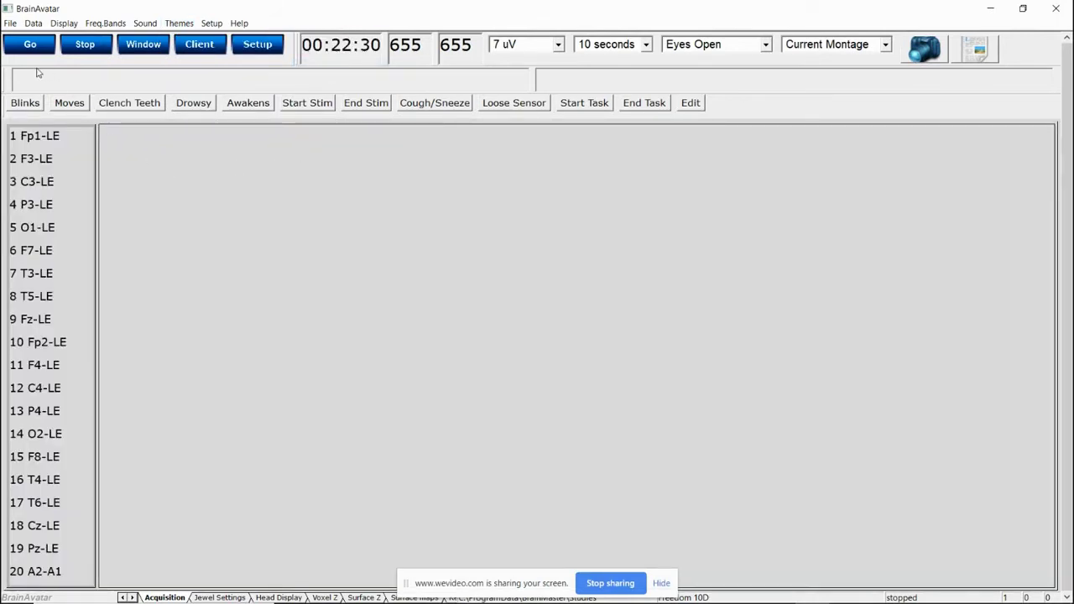
Open the EEG file "Freedom 10D 01.000.01 AGE 40 EC.edf" from the Freedom 10D study folder
left_click(10, 24)
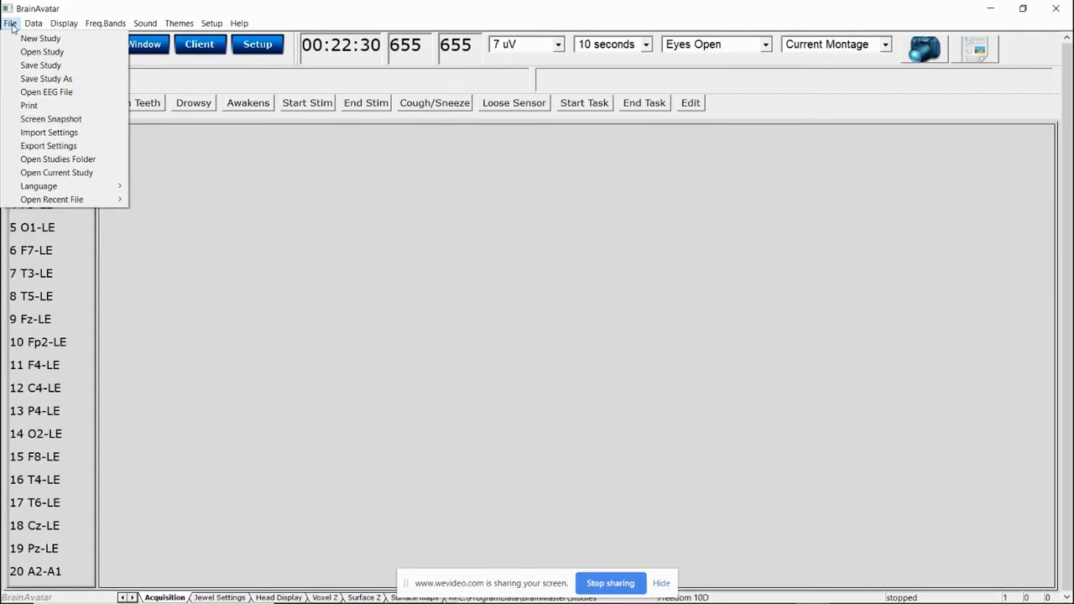
left_click(46, 91)
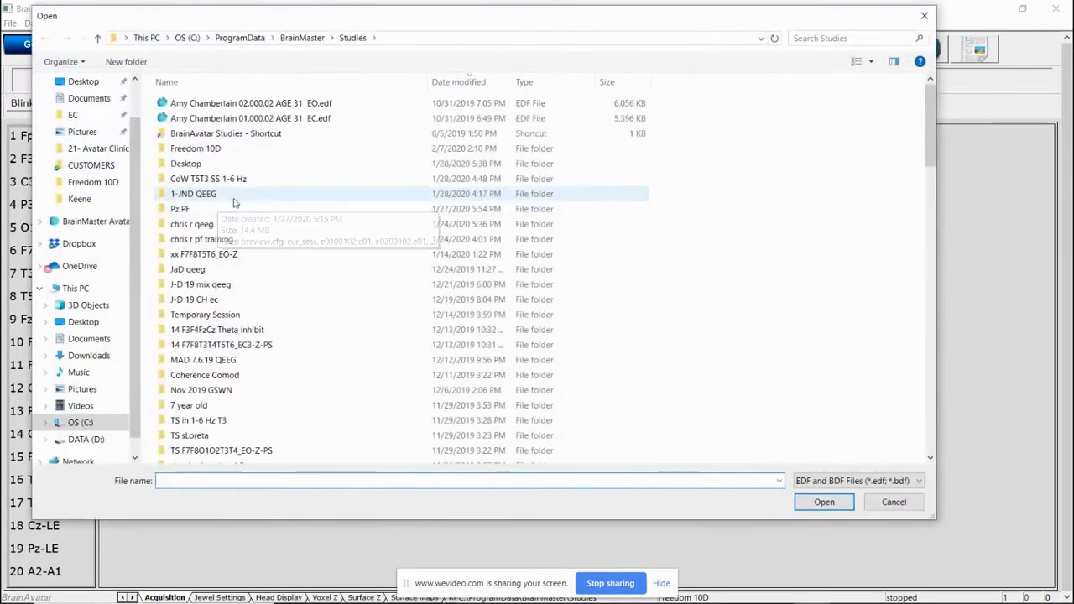
double_click(208, 150)
left_click(221, 105)
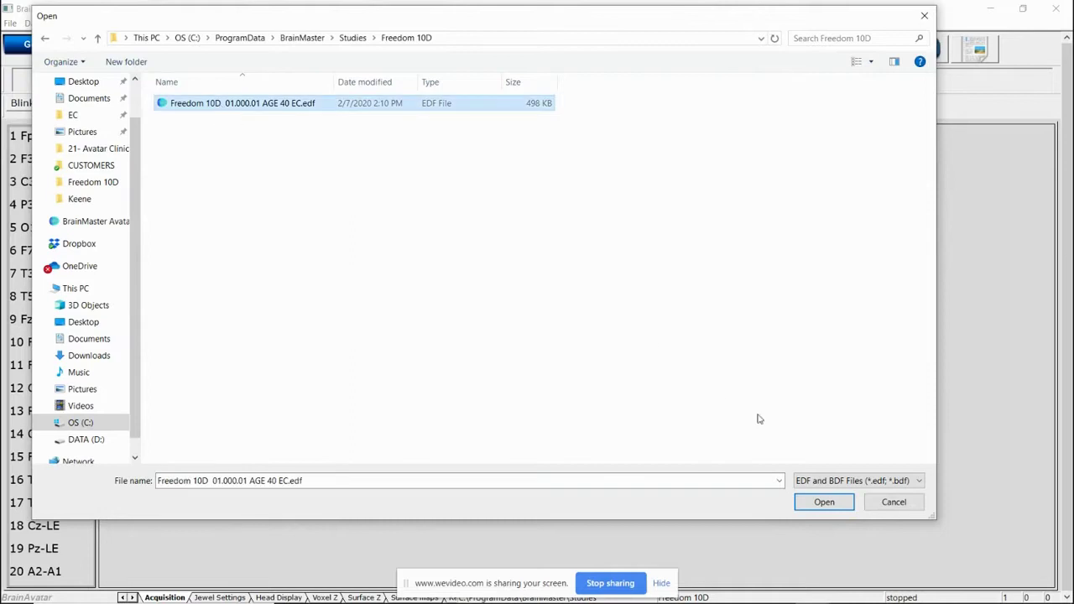
left_click(824, 502)
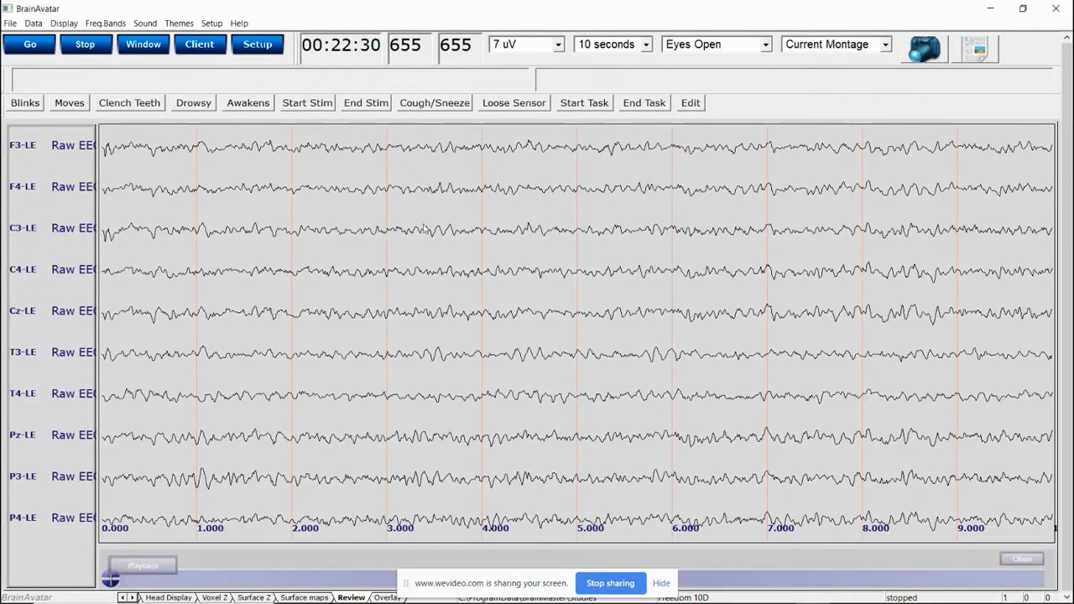
Mark the EEG sections from about 1.3 to 9.7 seconds and about 10.0 to 23.7 seconds as good
mouse_move(224, 153)
left_mouse_down()
mouse_move(621, 197)
mouse_move(1021, 205)
left_mouse_up()
left_click(219, 225)
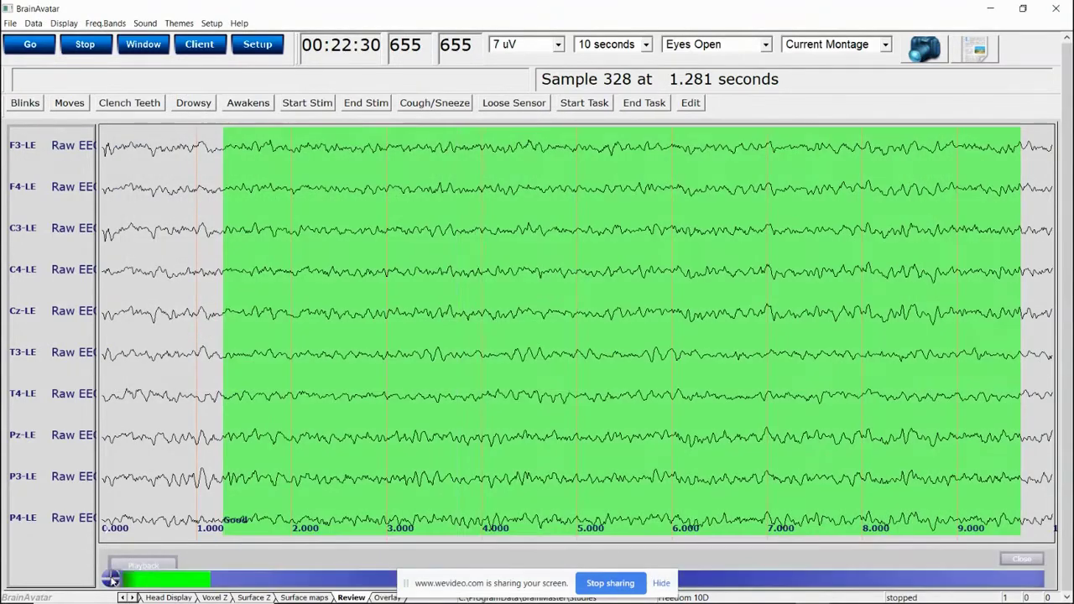
left_click_drag(118, 579, 239, 579)
mouse_move(354, 146)
left_mouse_down()
mouse_move(1049, 210)
mouse_move(758, 213)
mouse_move(1062, 214)
mouse_move(1028, 220)
left_mouse_up()
left_click(235, 235)
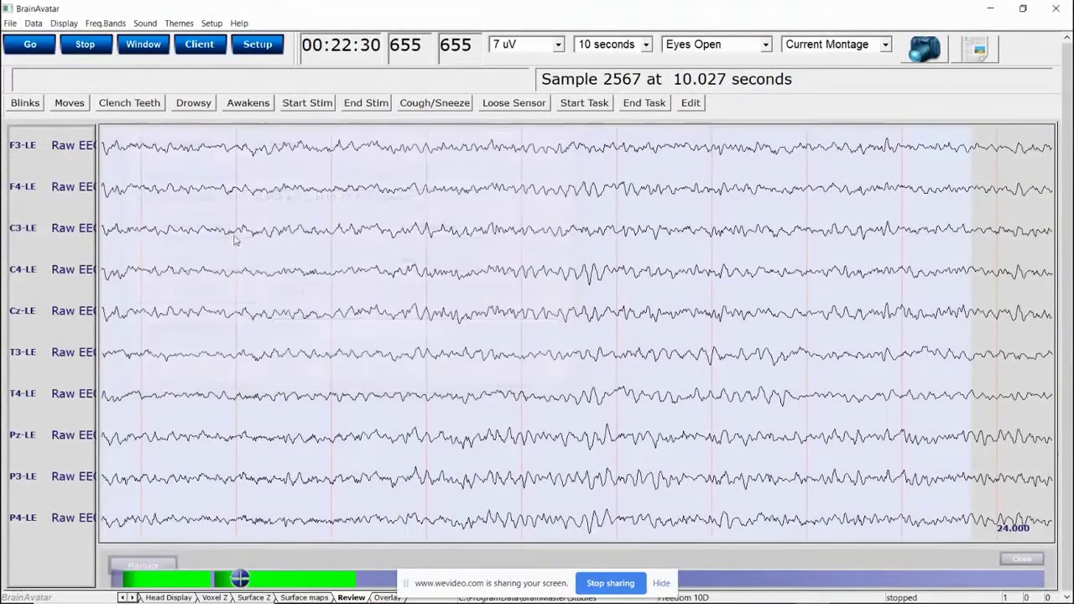
Mark the EEG sections from about 24.5 to 48.7 seconds and about 51.8 to 66.8 seconds as good
left_click_drag(239, 579, 377, 579)
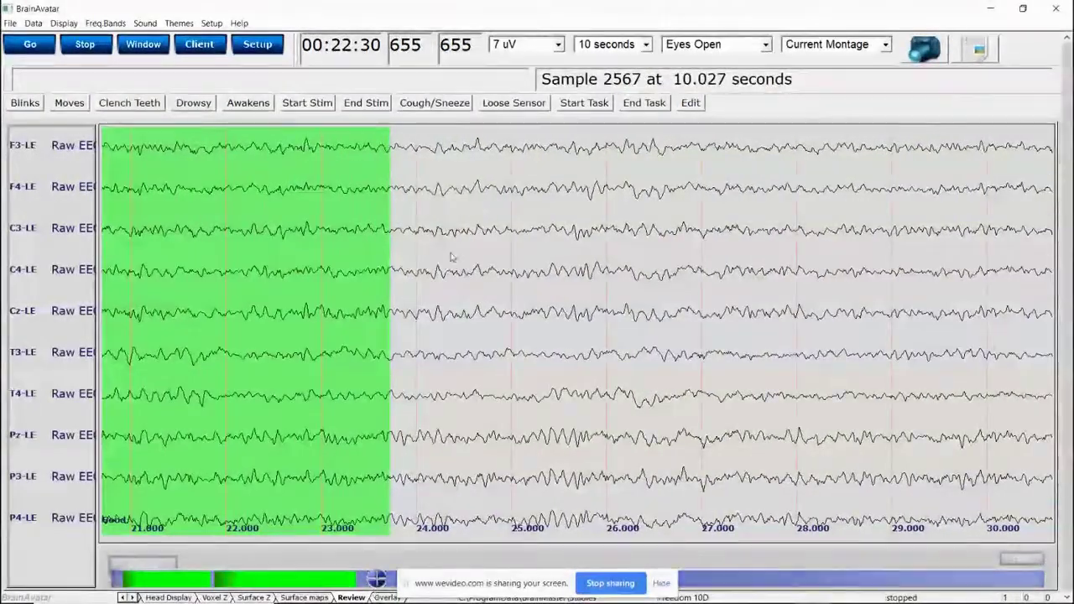
mouse_move(975, 182)
left_mouse_down()
mouse_move(1055, 192)
mouse_move(1002, 195)
mouse_move(1057, 201)
mouse_move(1027, 204)
left_mouse_up()
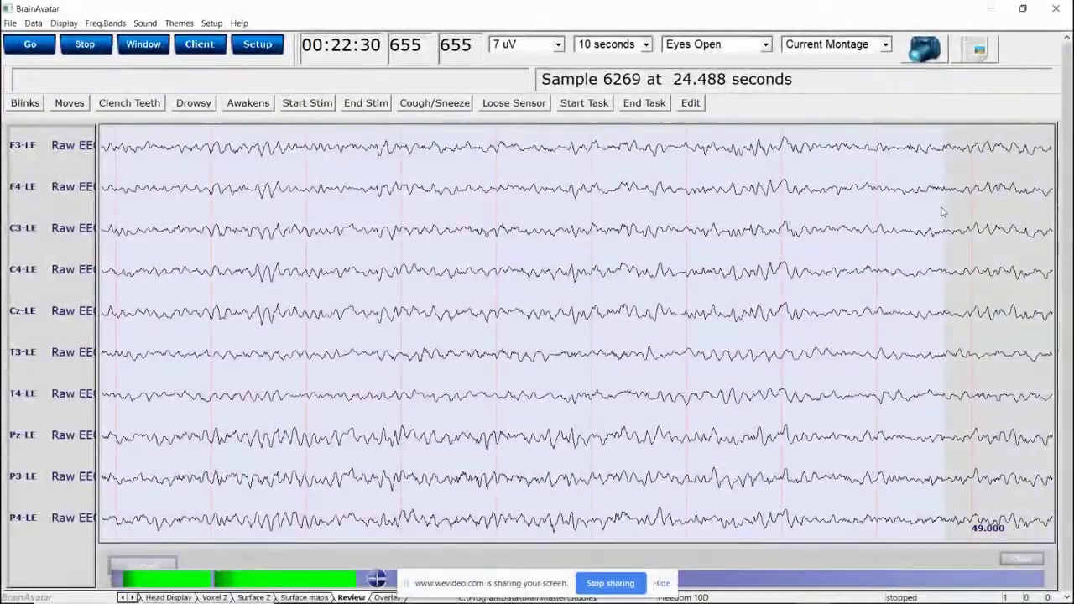
left_click(235, 221)
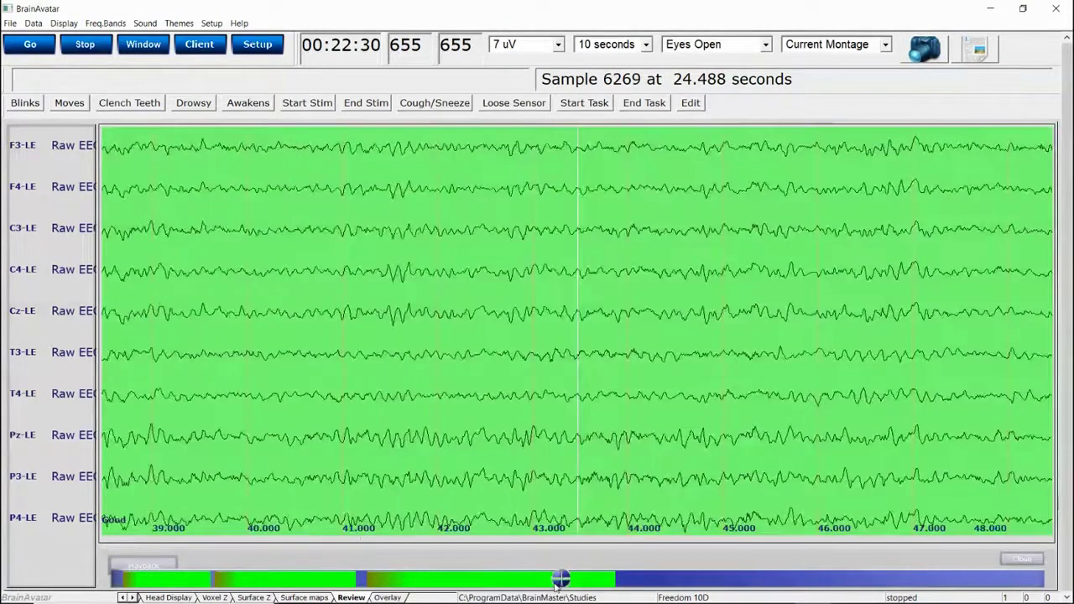
left_click(635, 581)
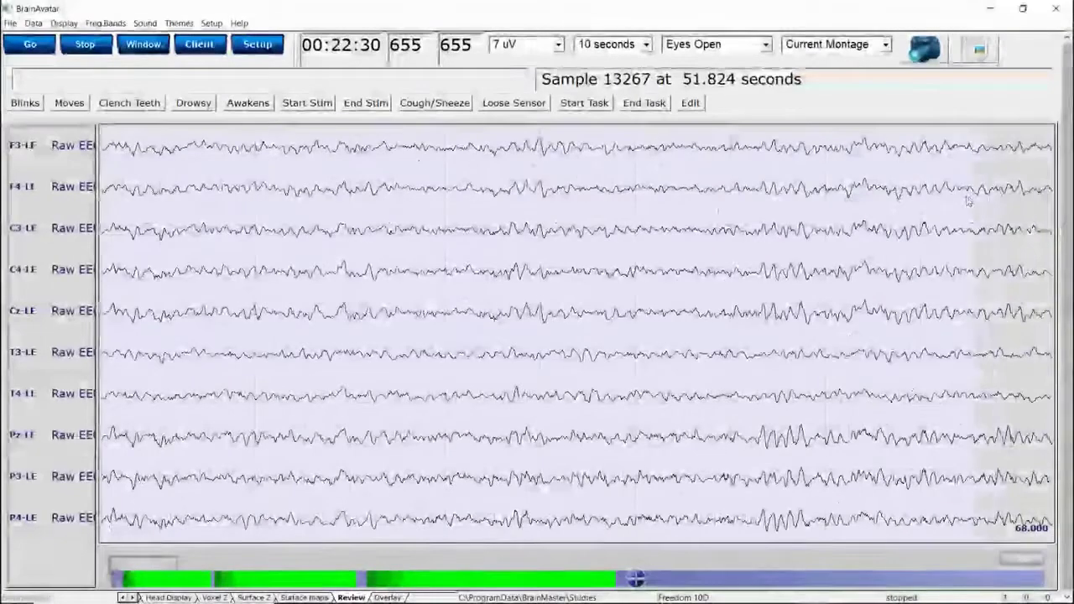
left_click(859, 199)
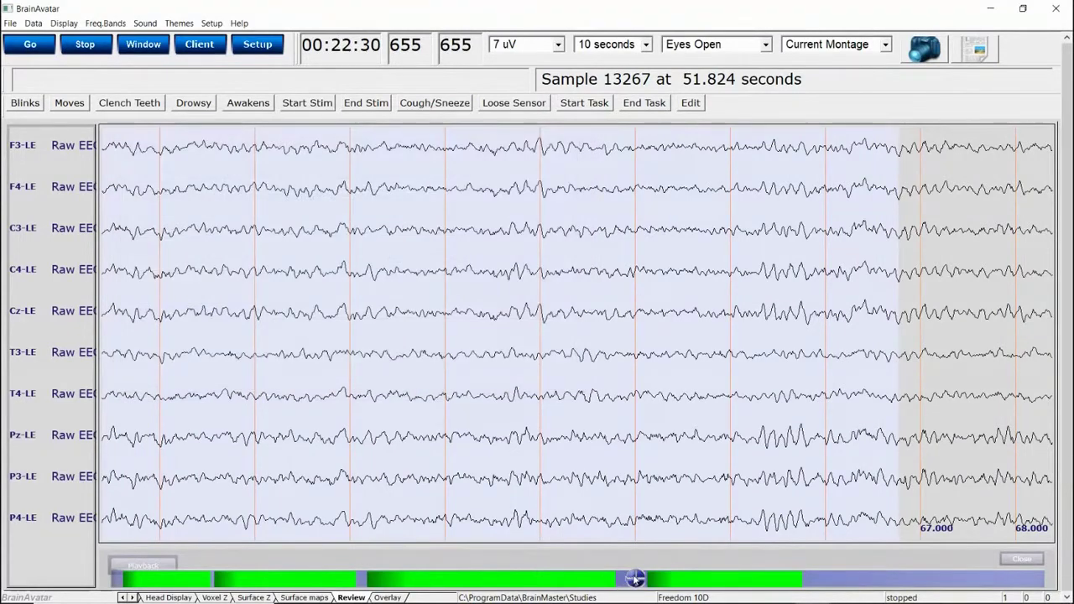
Mark the final EEG section, from about 68 to 88.7 seconds, as good
left_click_drag(635, 579, 827, 579)
left_click_drag(457, 168, 1015, 178)
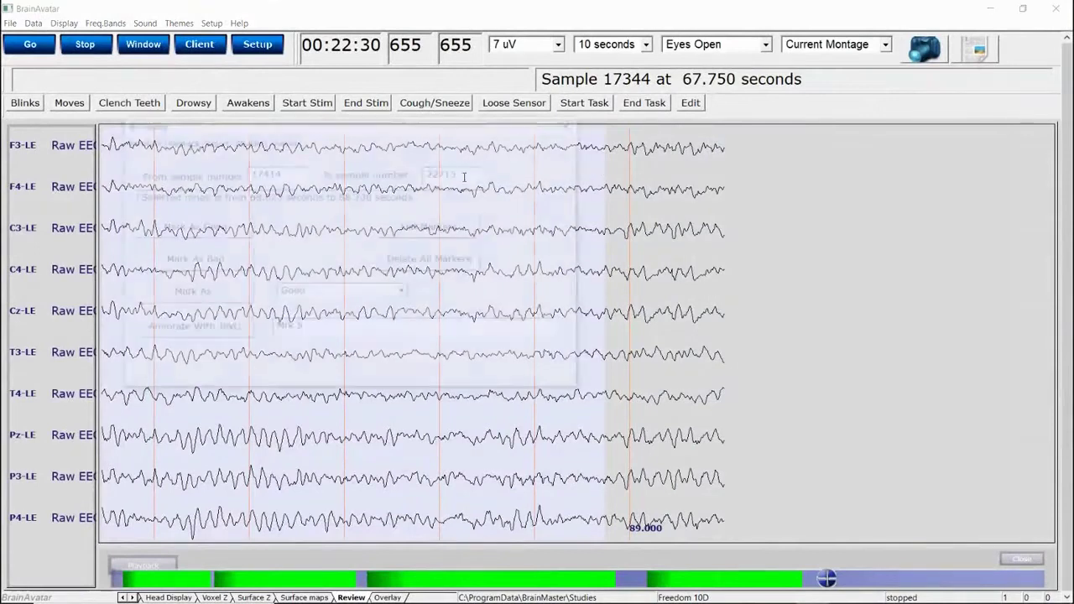
left_click(216, 225)
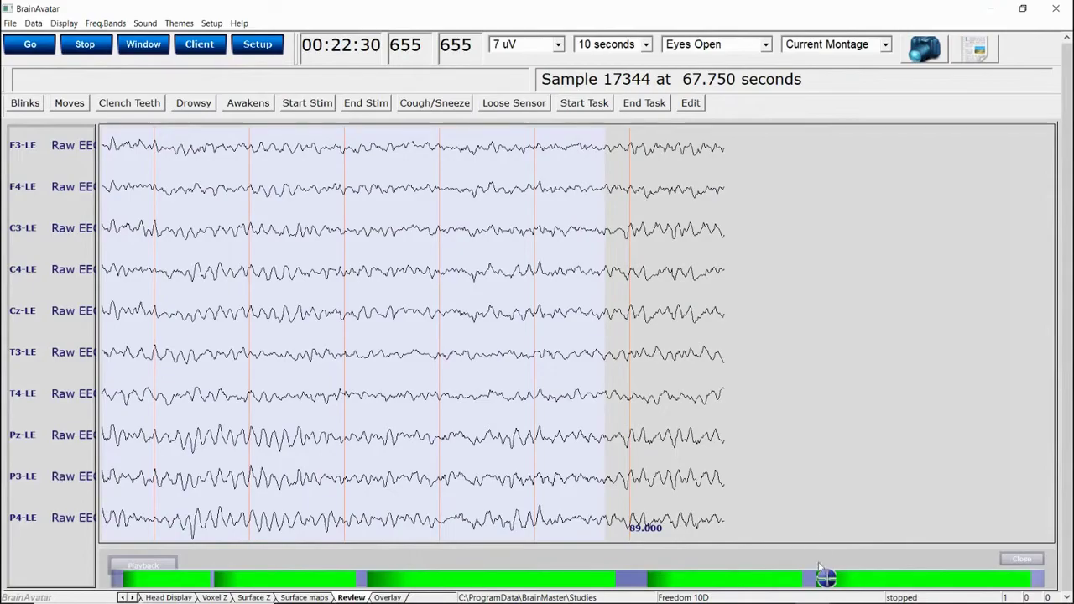
Select a short stretch of the unmarked gap at about 24.1 seconds to bring up the EEG dialog
left_click_drag(824, 576, 616, 578)
mouse_move(513, 589)
left_mouse_down()
mouse_move(320, 574)
mouse_move(368, 578)
left_mouse_up()
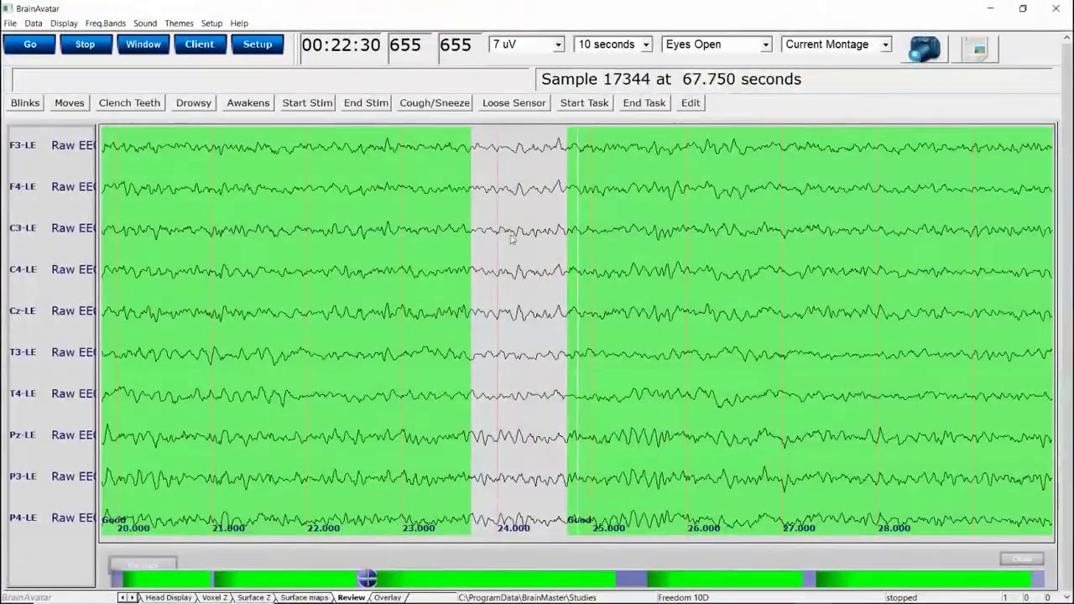
left_click_drag(510, 239, 525, 238)
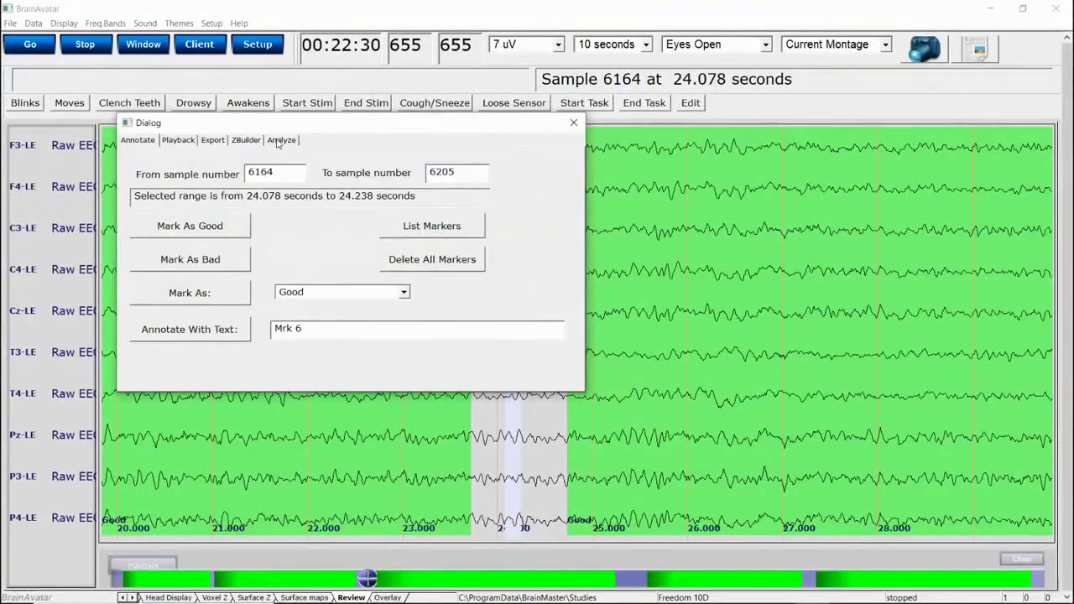
Analyze the whole file's good sections with qEEGPro as an eyes-closed Excel / XML report, including voxels, surface, voxel and ROI Z scores, and ROI amplitudes
left_click(280, 141)
left_click(139, 175)
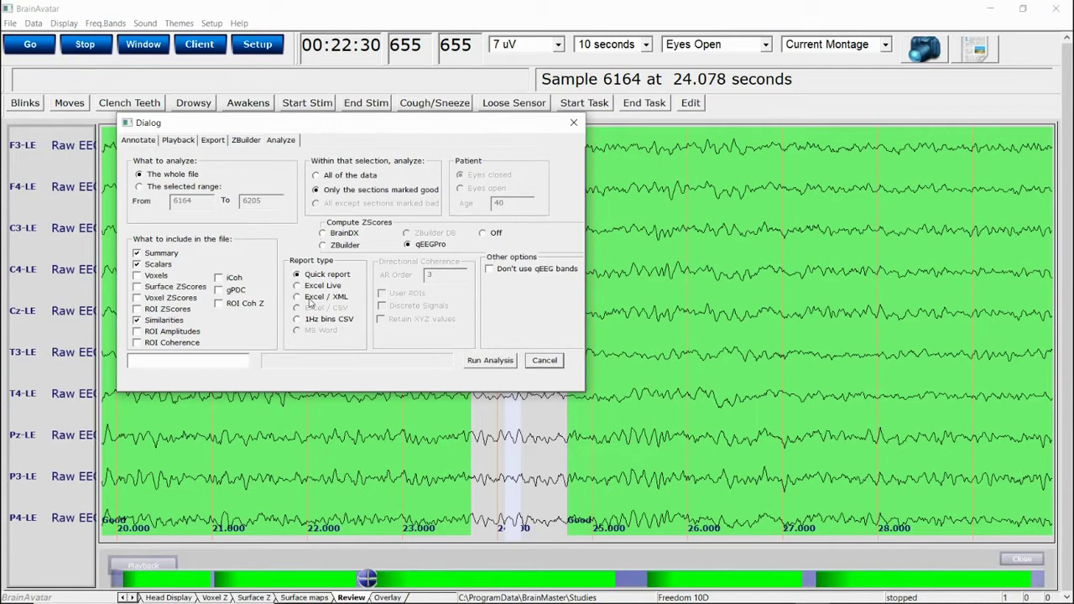
left_click(156, 288)
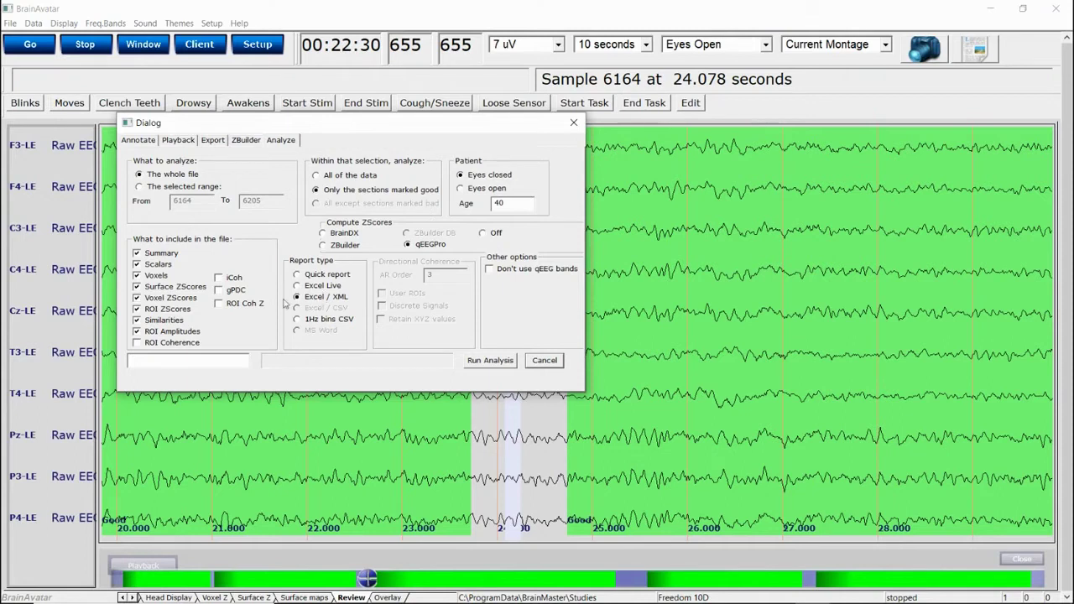
left_click(476, 361)
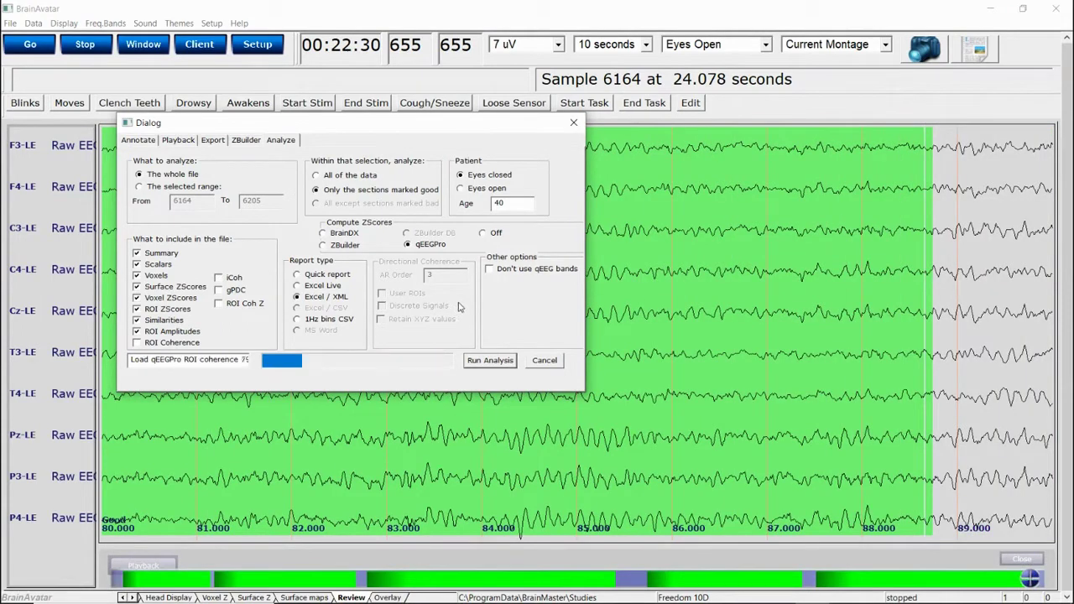
Switch to JEWEL and load the Jewel / qEEG-Pro report Analysis_EC_2020.02.07_14.45.36.xml from the Freedom 10D folder
mouse_move(558, 598)
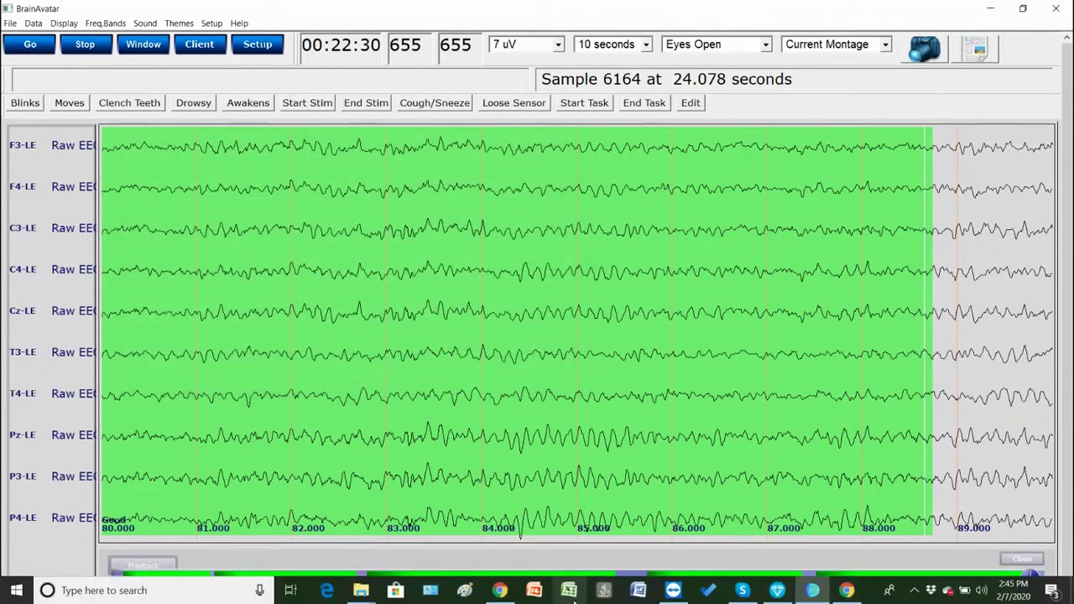
left_click(774, 593)
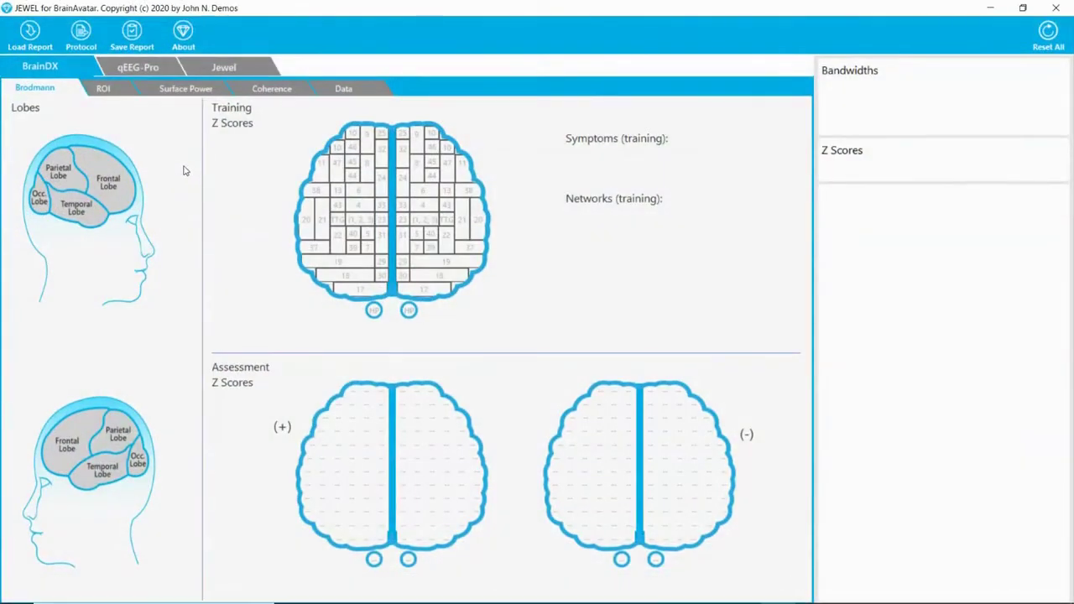
left_click(30, 32)
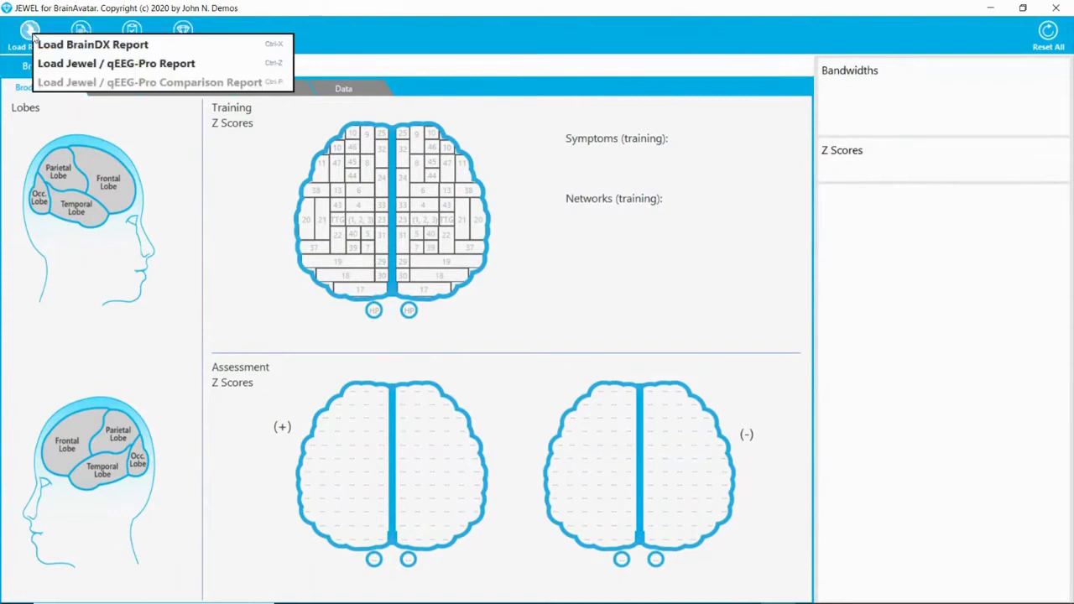
left_click(54, 64)
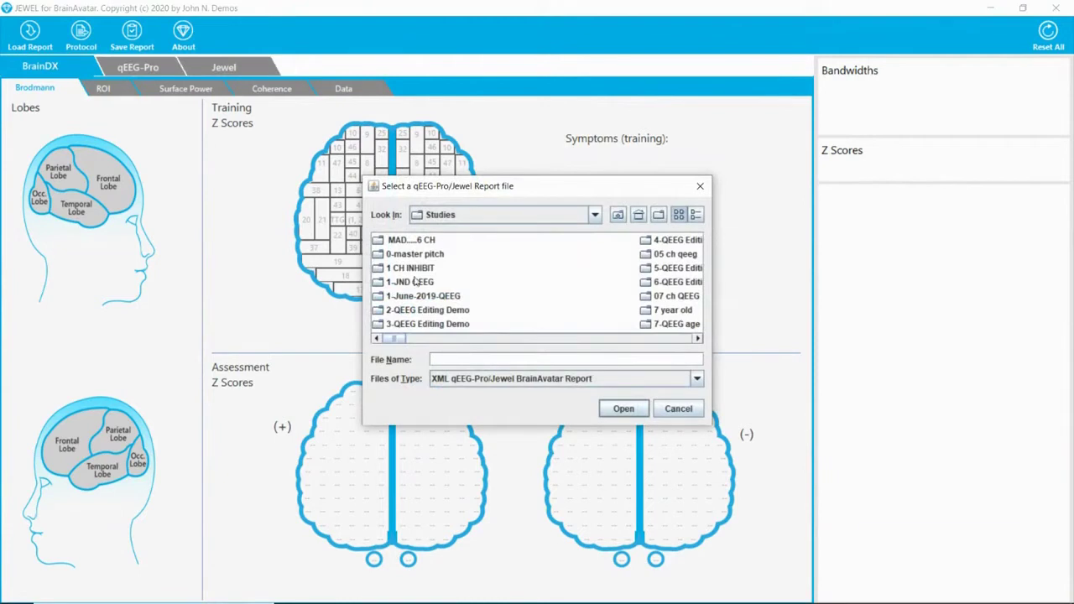
left_click_drag(396, 339, 522, 343)
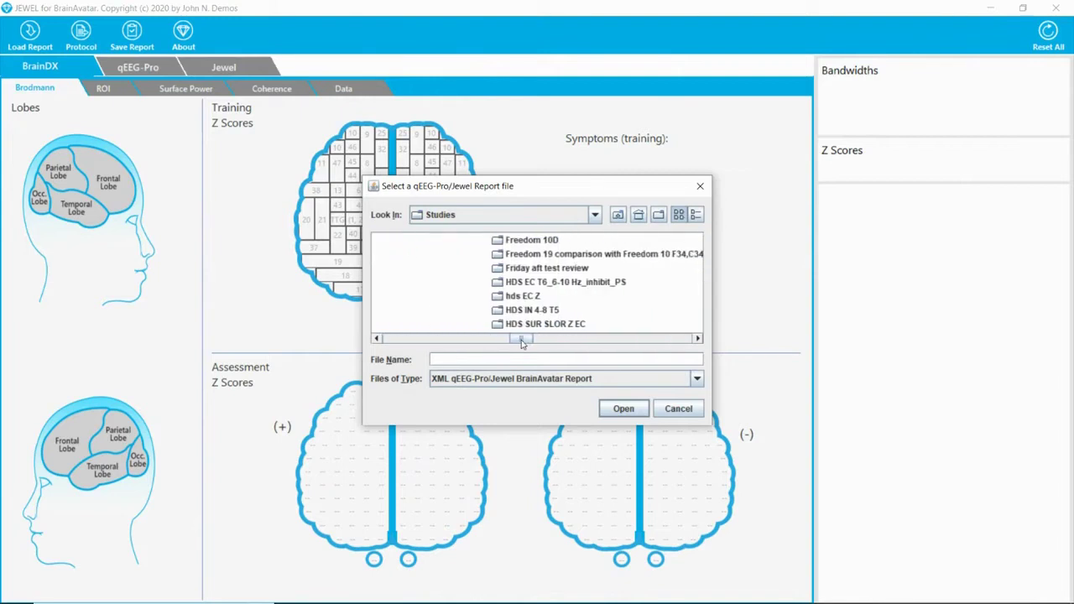
double_click(531, 241)
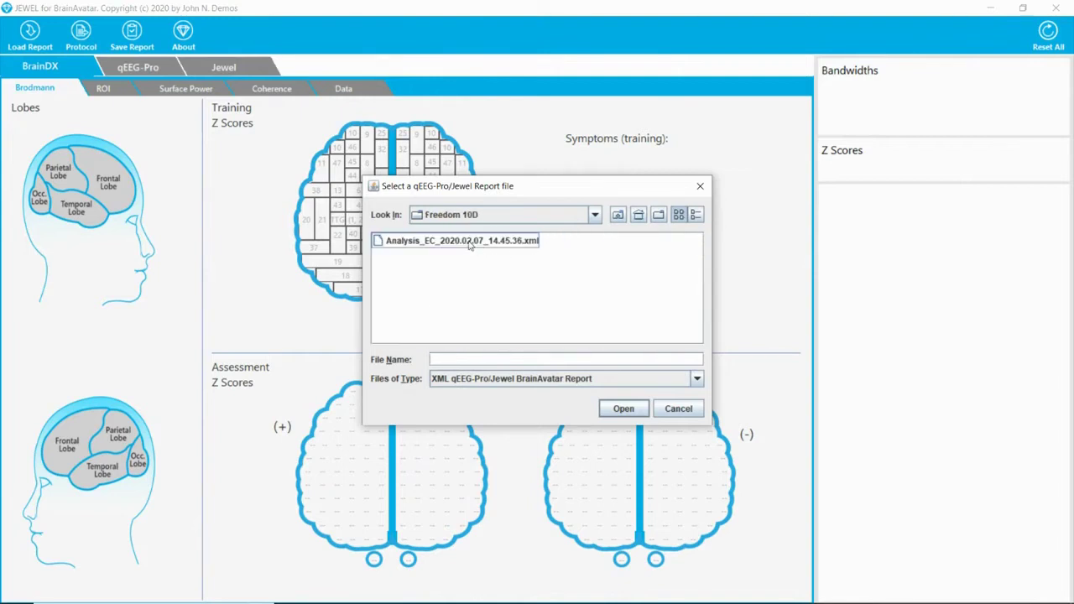
left_click(471, 242)
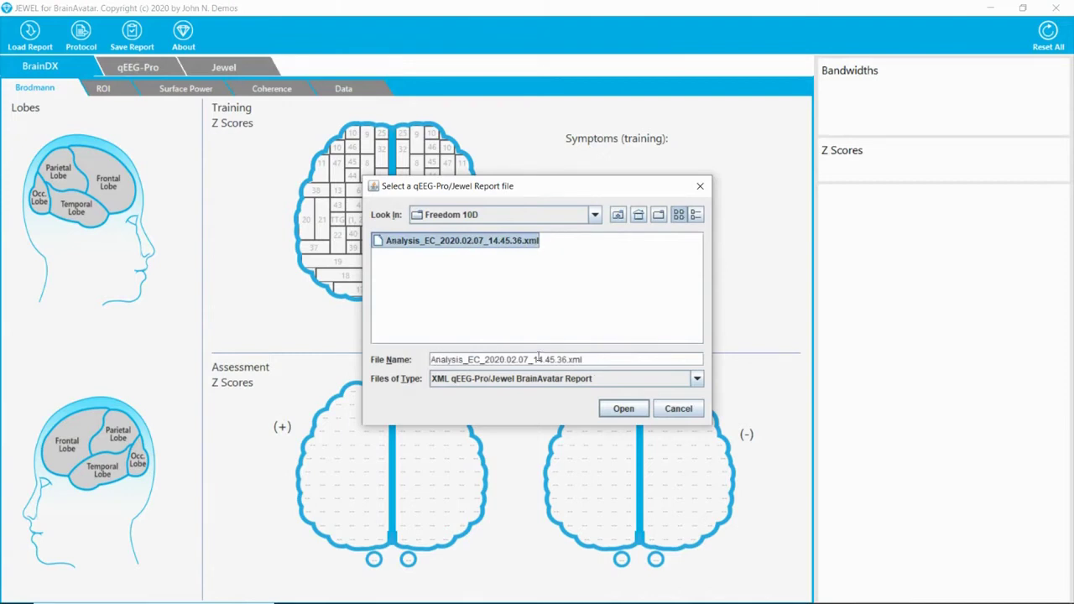
left_click(603, 410)
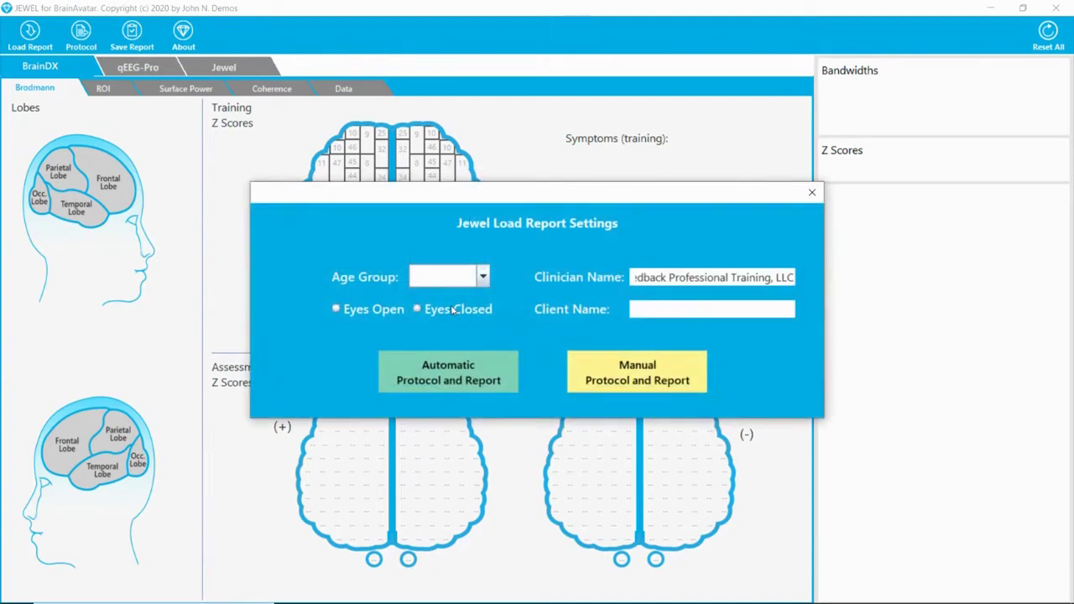
Set the report to Eyes Closed, age group Adult and client name Freedom 10D, and load it as Manual Protocol and Report
left_click(452, 310)
left_click(480, 278)
scroll(453, 361, "down", 3)
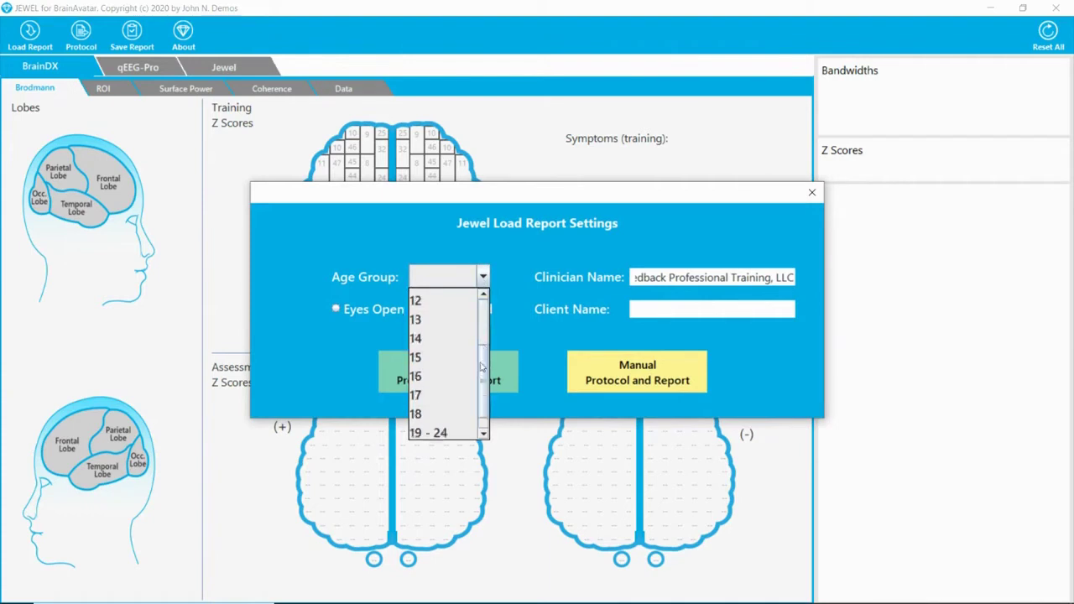
left_click(451, 431)
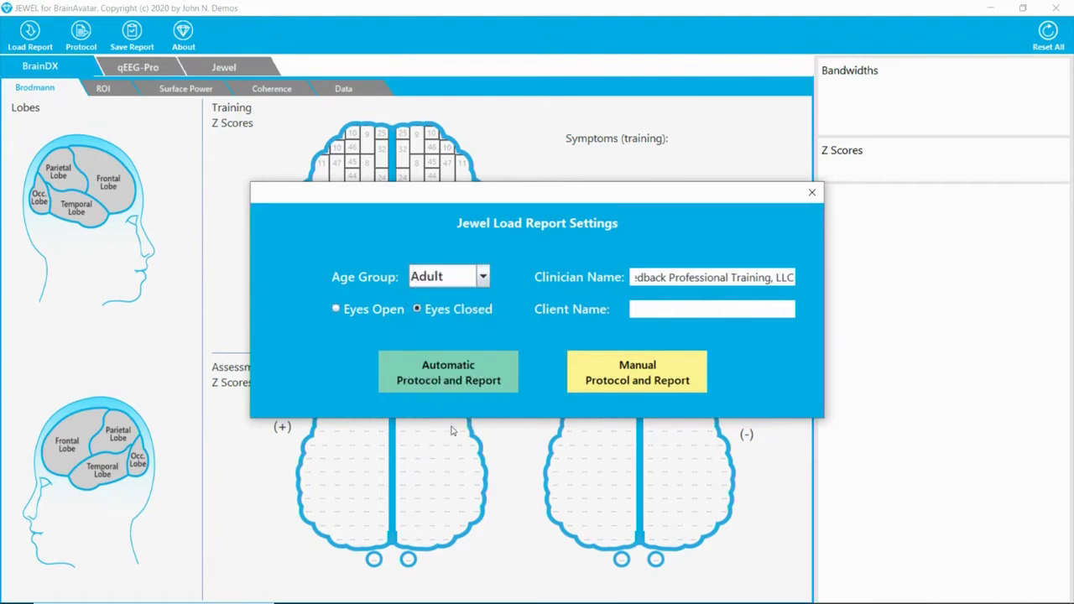
left_click(643, 309)
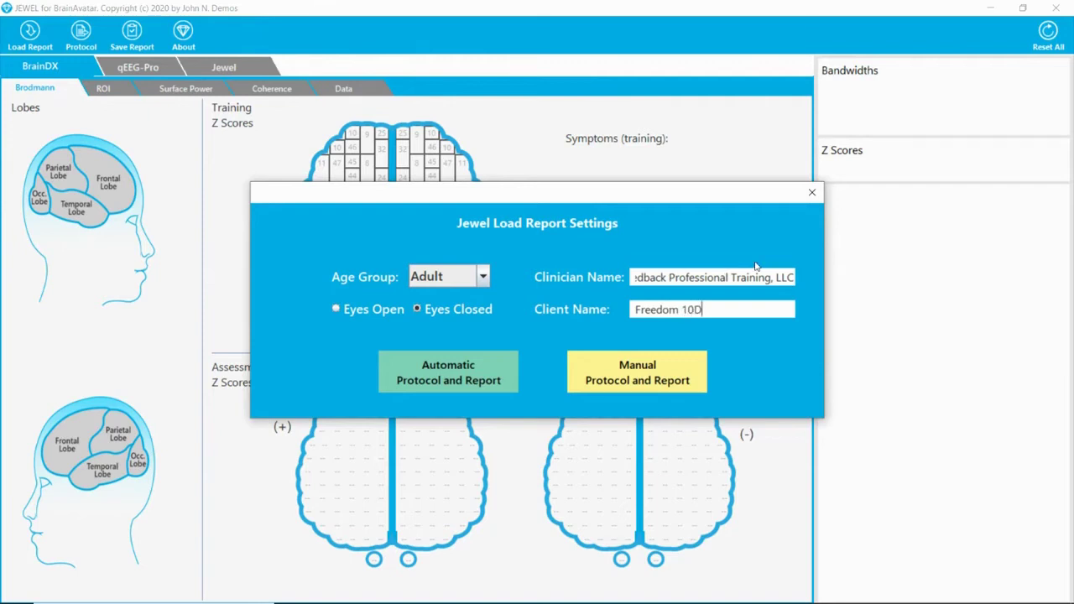
left_click(645, 375)
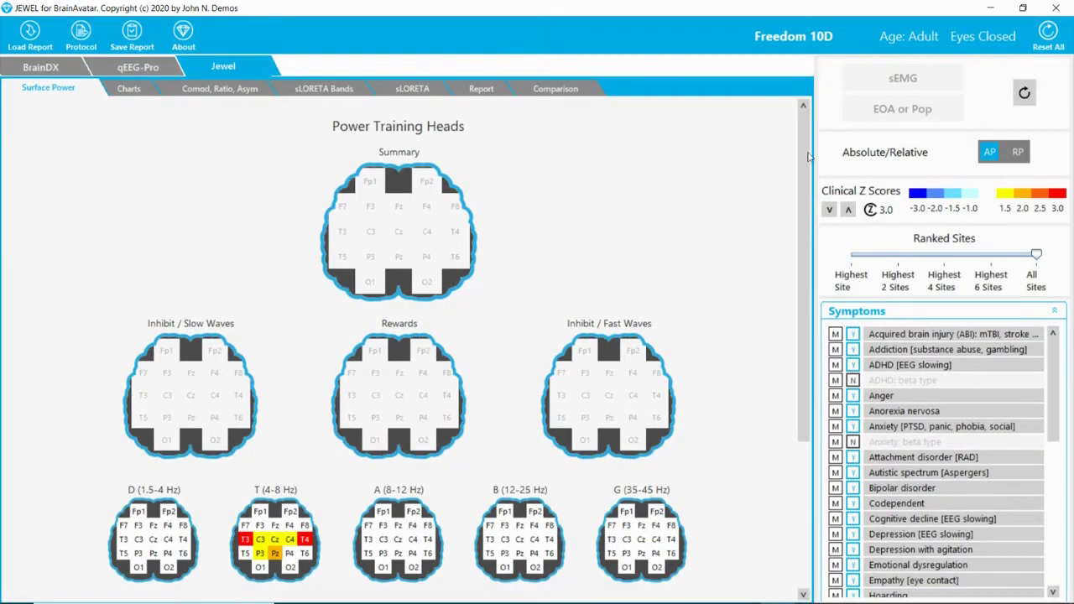
Examine the surface power training heads across the frequency bands and look through the symptoms list
left_click_drag(808, 156, 807, 310)
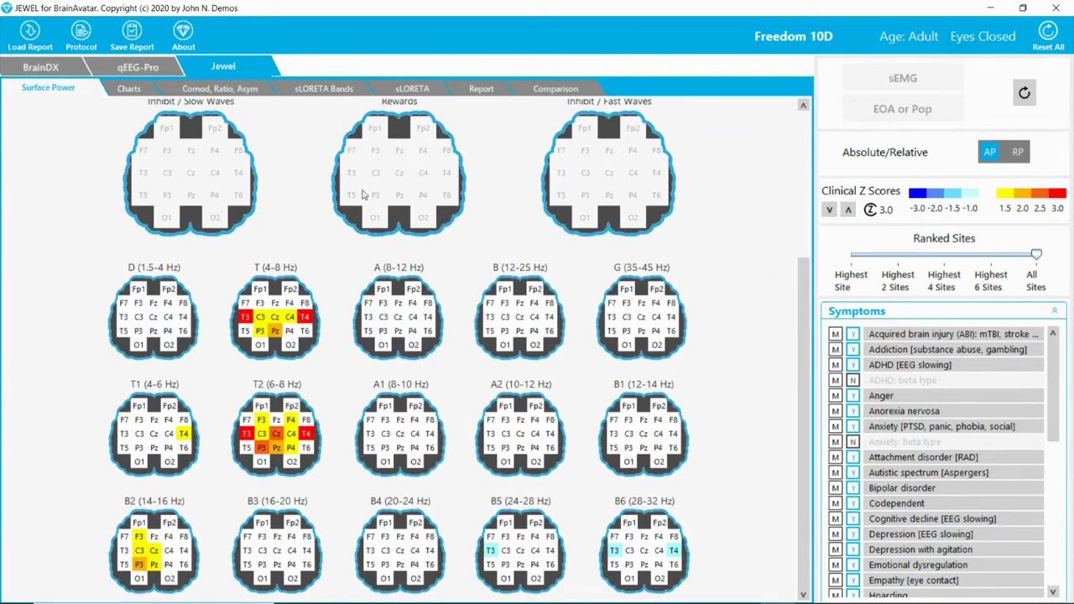
scroll(310, 188, "up", 3)
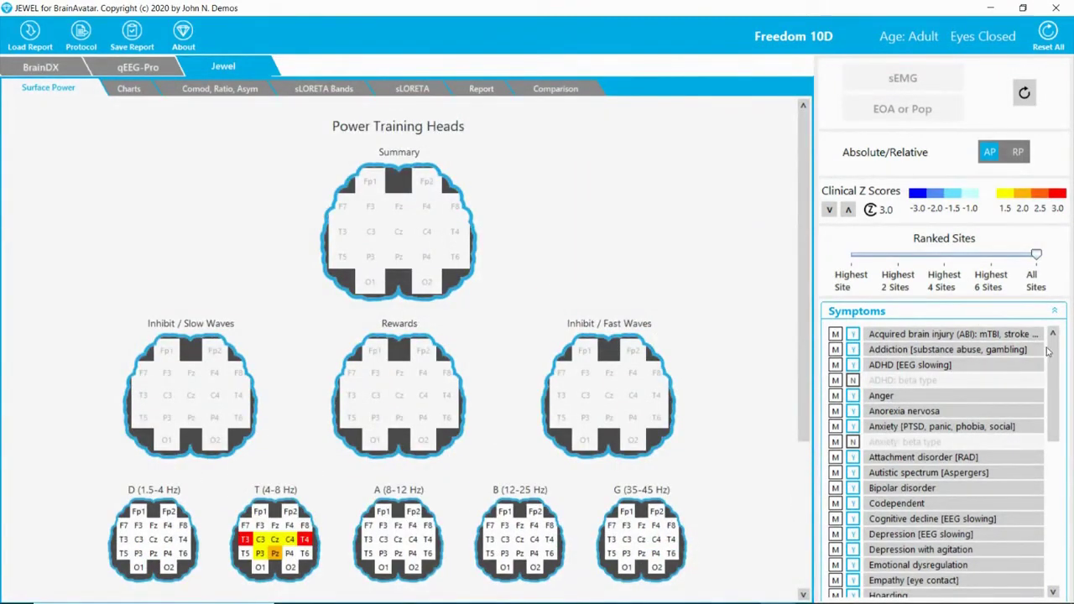
left_click_drag(1051, 362, 1058, 460)
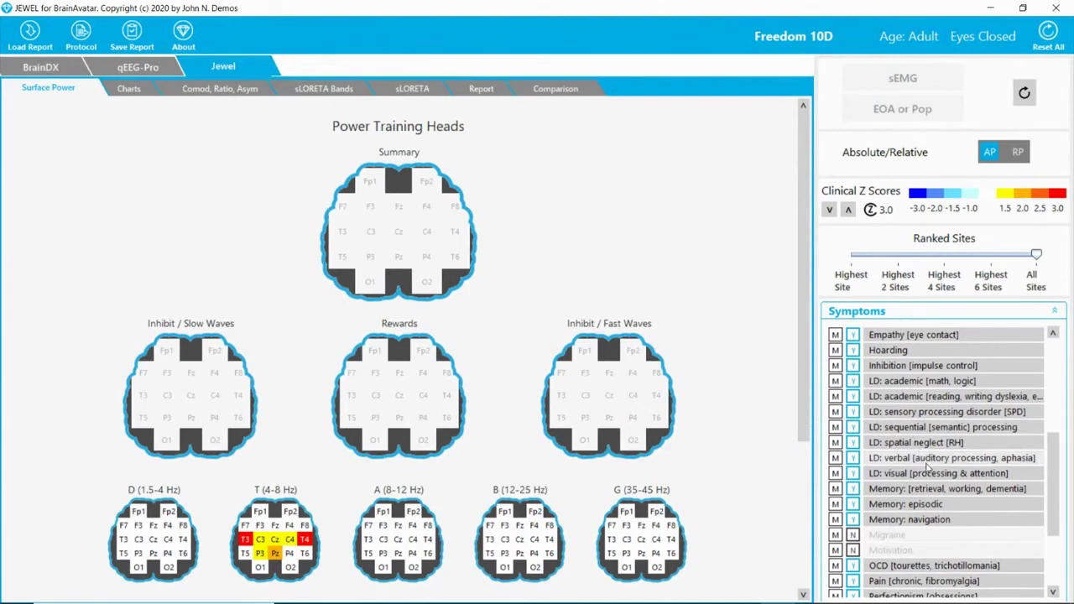
Mark the memory symptoms Memory retrieval and Memory: episodic as training targets in the symptoms list
mouse_move(930, 493)
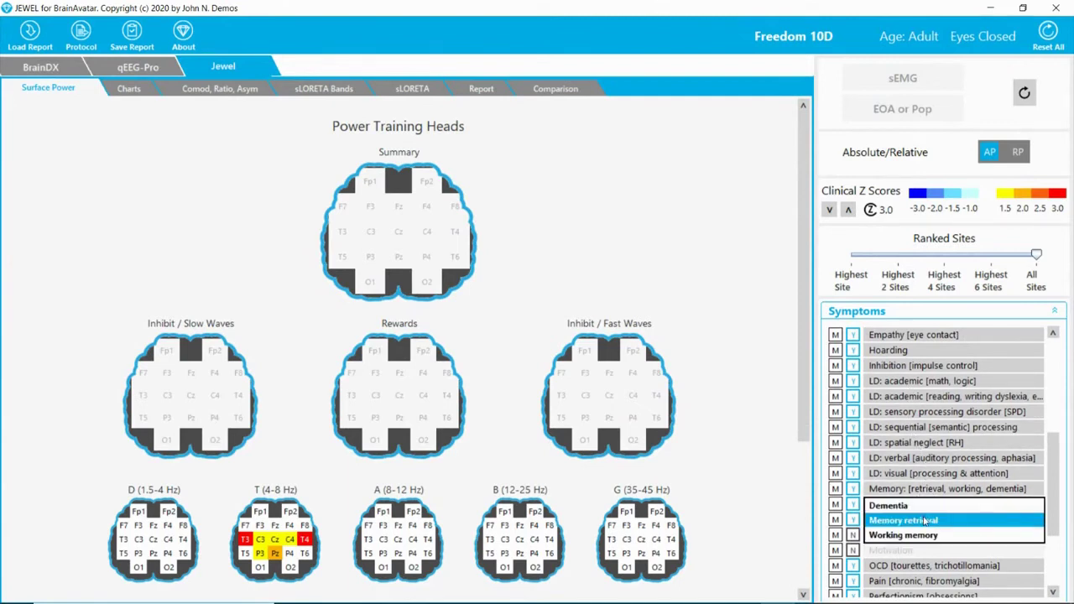
left_click(924, 520)
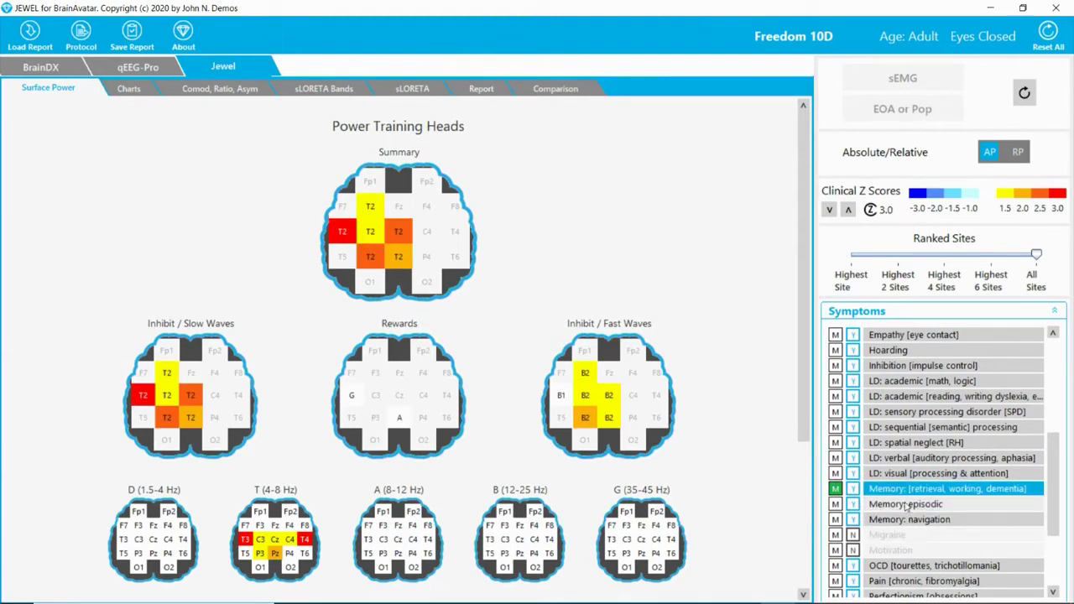
left_click(907, 505)
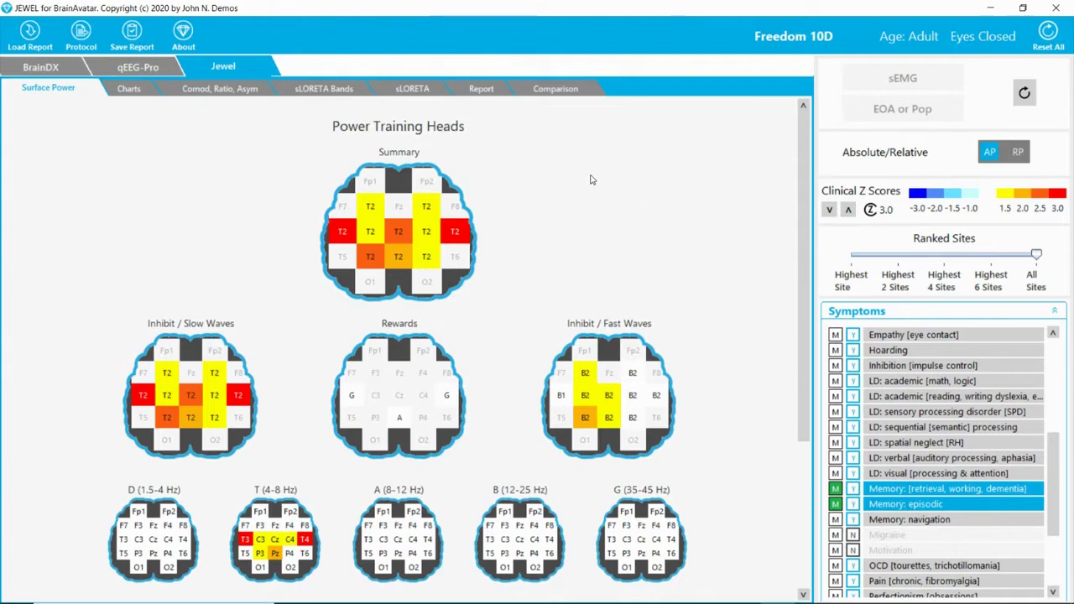
Compare the summary training head at different ranked-site limits, from all sites down to the highest site and back to all sites
left_click(1004, 260)
left_click(963, 265)
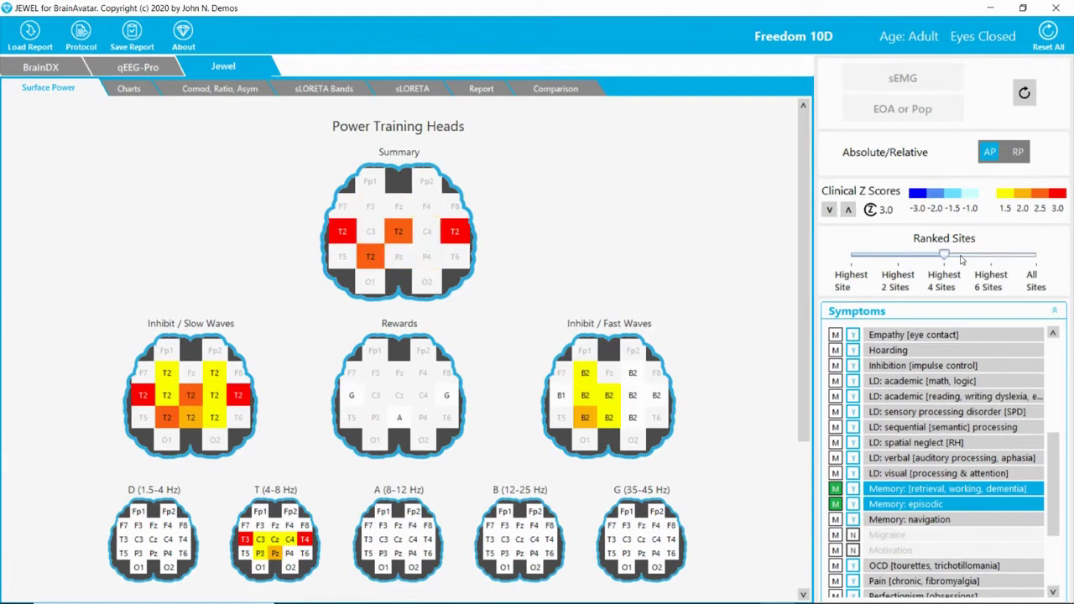
left_click(904, 260)
left_click(881, 260)
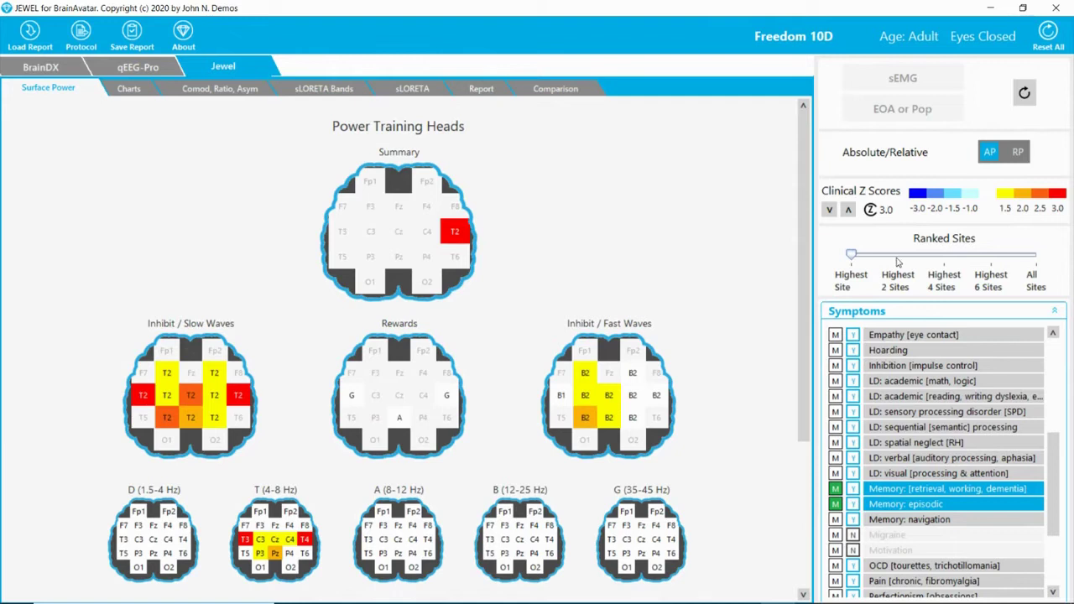
left_click(912, 258)
left_click(951, 260)
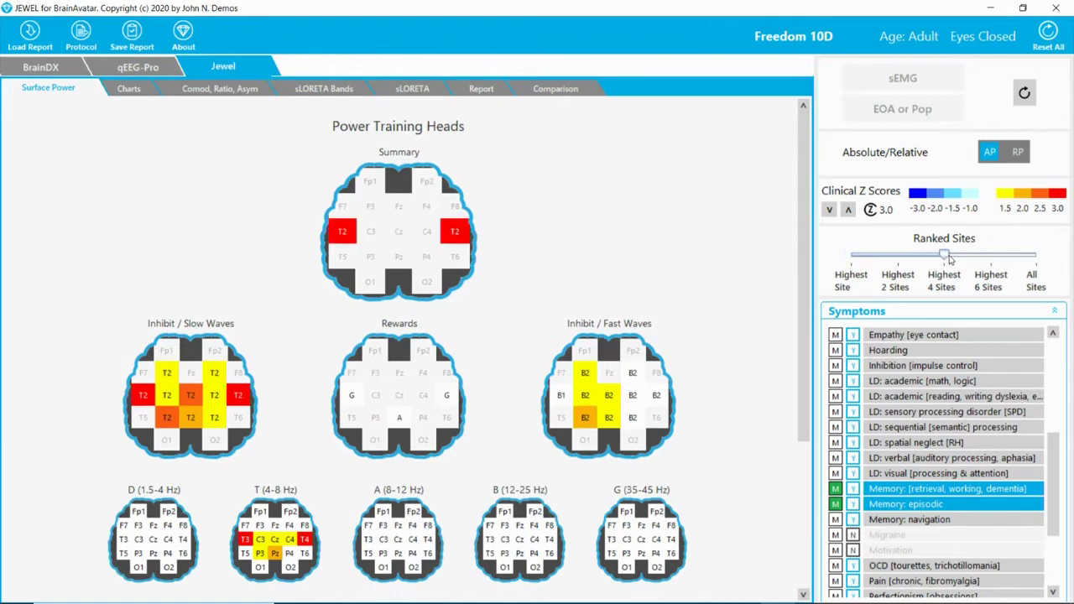
left_click(995, 260)
left_click(1025, 260)
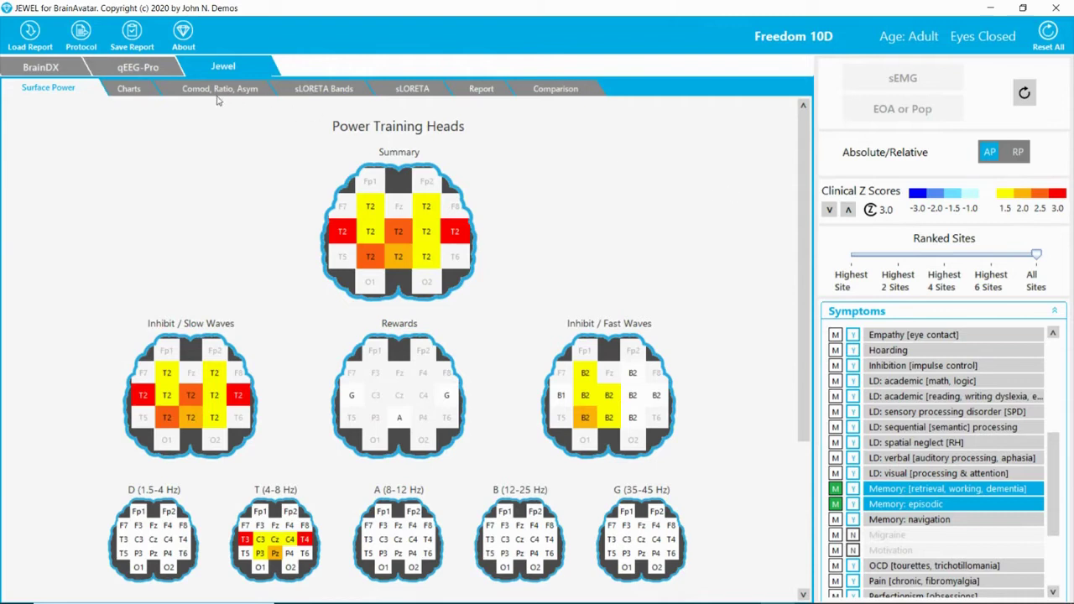
Review the Jewel charts, the comodulation, asymmetry and ratio maps, and the sLORETA bandwidth heads
left_click(150, 92)
scroll(444, 176, "up", 4)
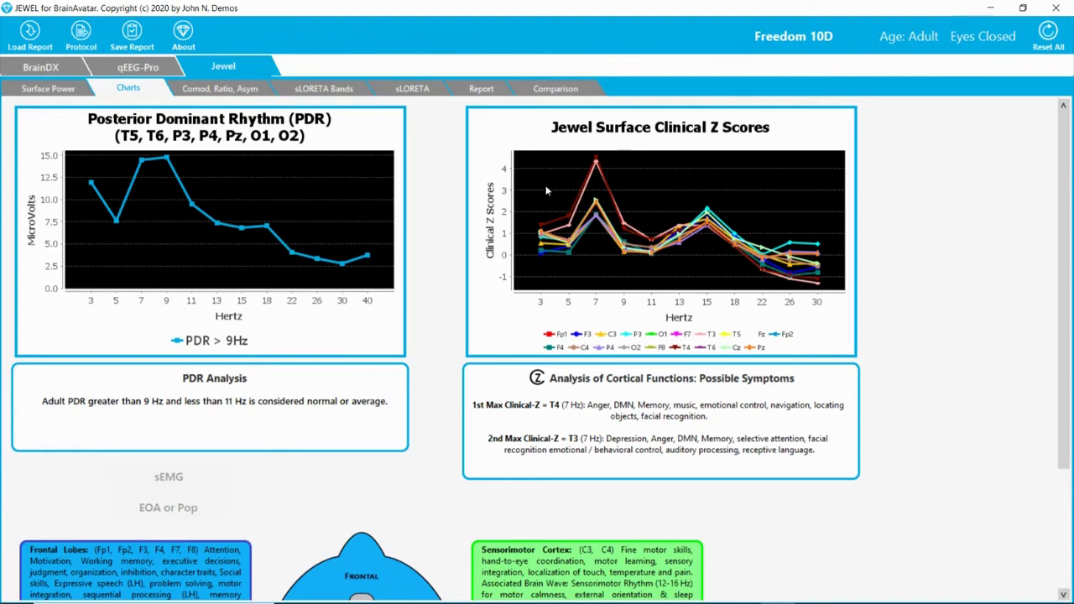
left_click(216, 89)
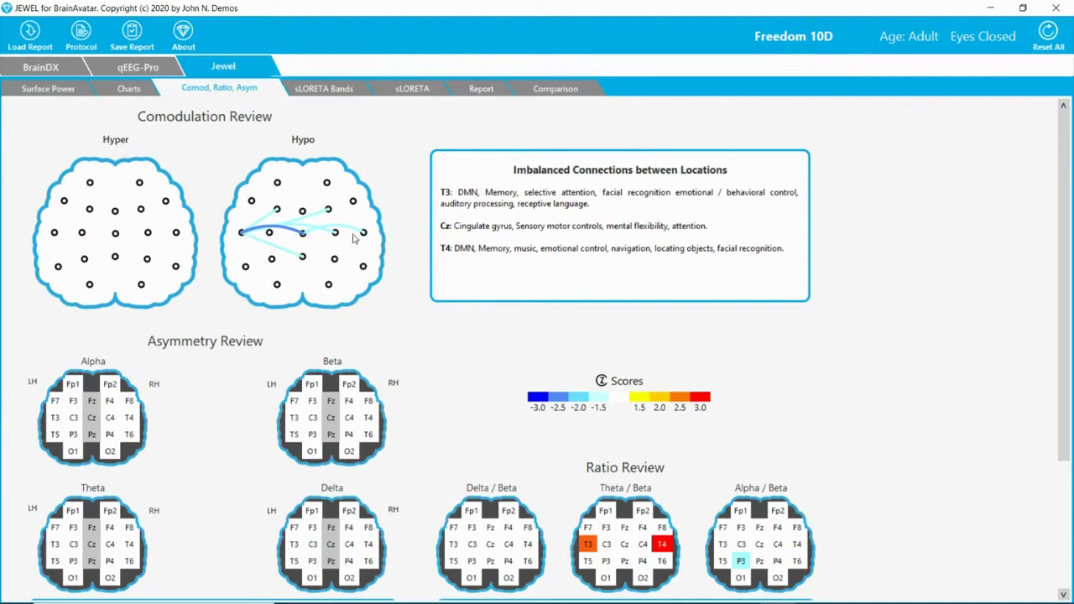
scroll(528, 334, "down", 1)
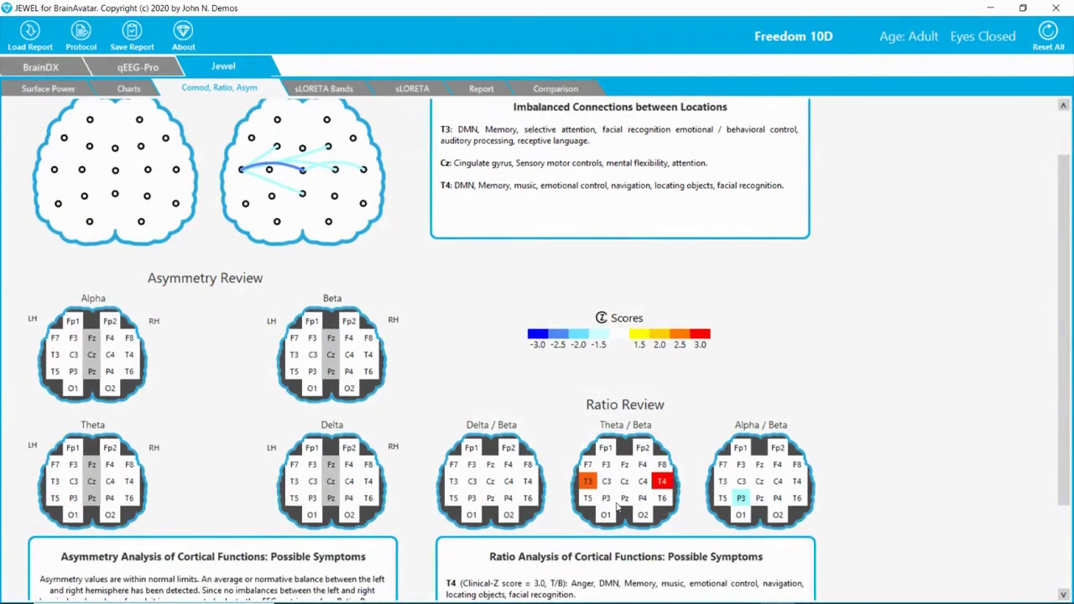
scroll(577, 451, "down", 1)
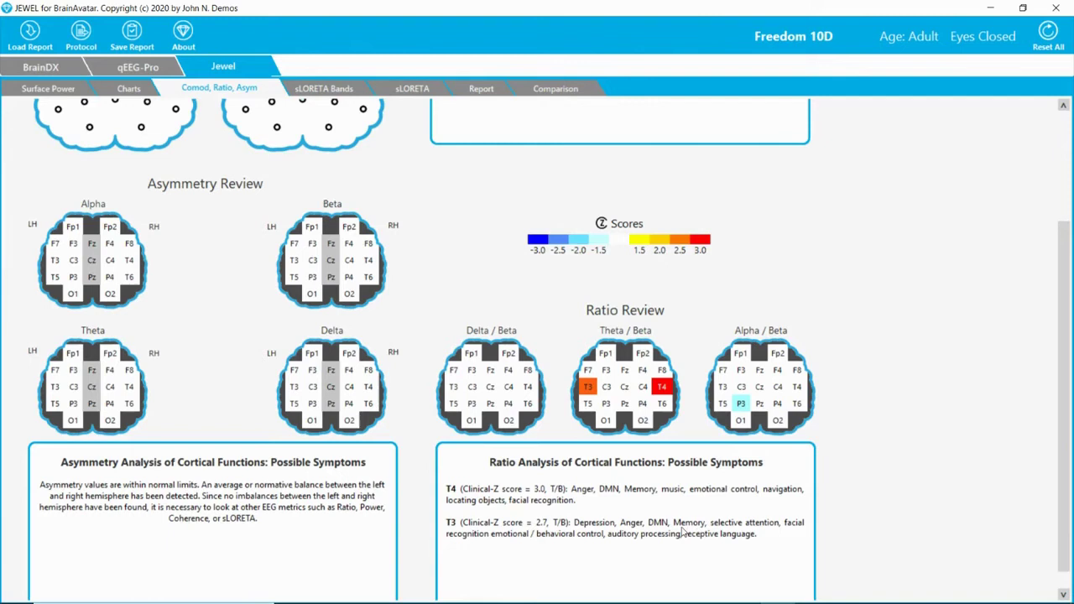
scroll(394, 303, "up", 3)
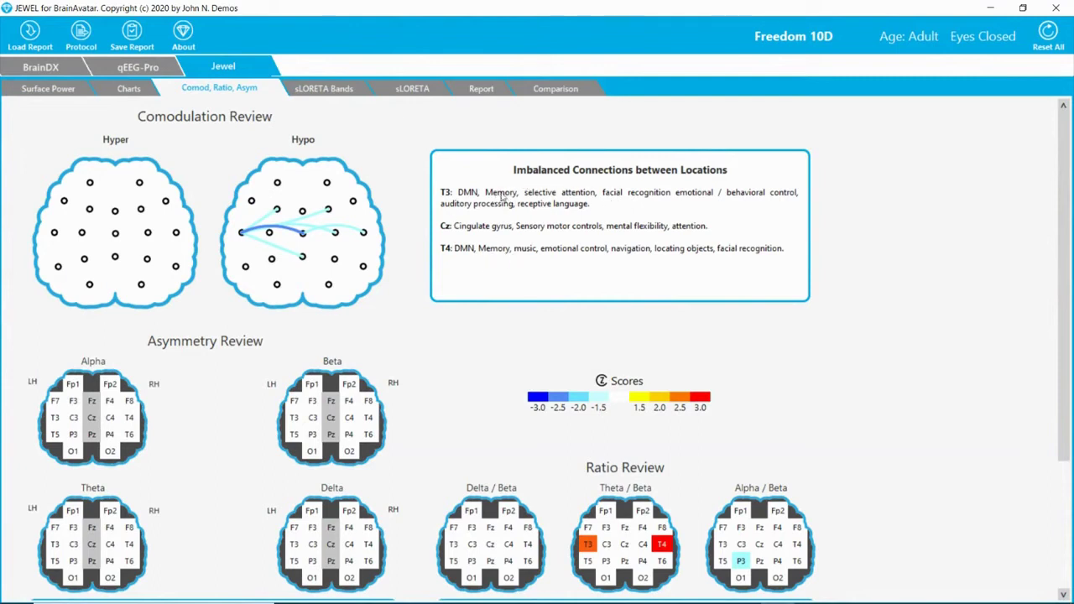
left_click(335, 91)
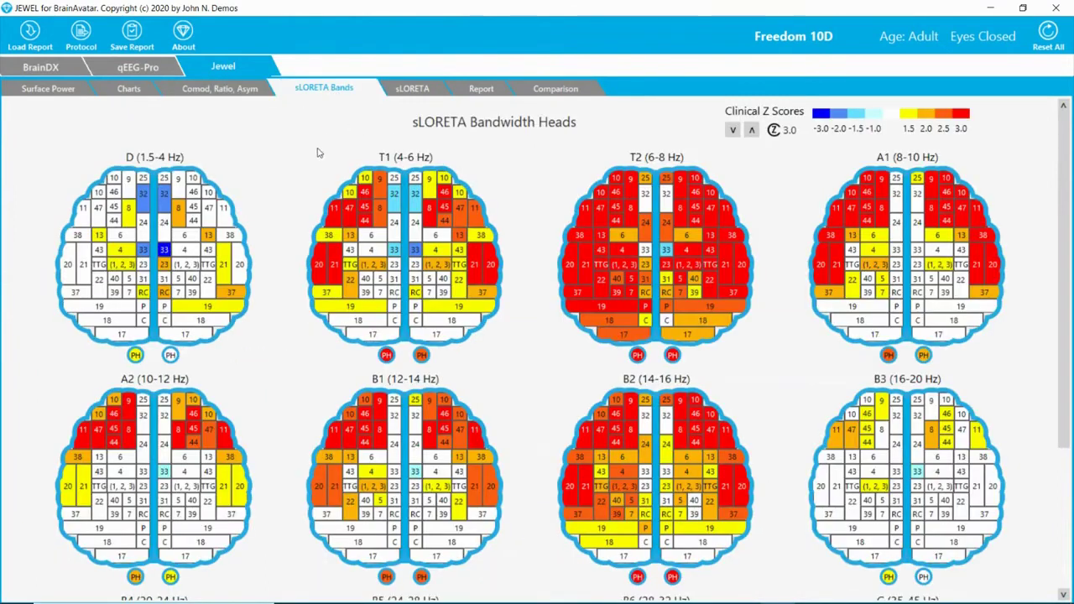
Raise the clinical Z score scale of the Jewel sLORETA training heads to 4.7
left_click(411, 89)
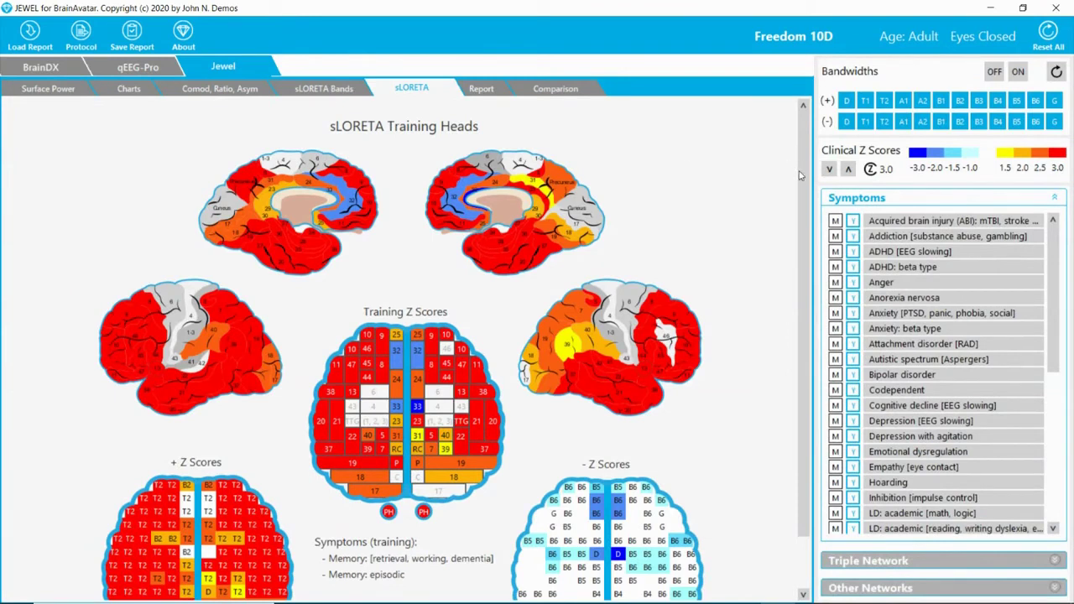
scroll(749, 192, "down", 1)
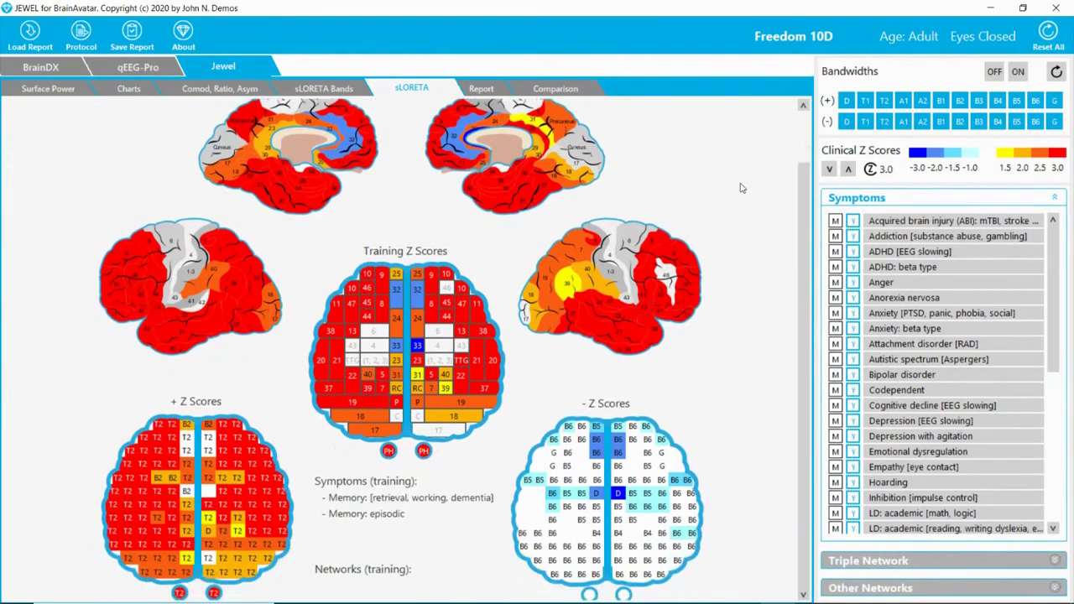
left_click(849, 169)
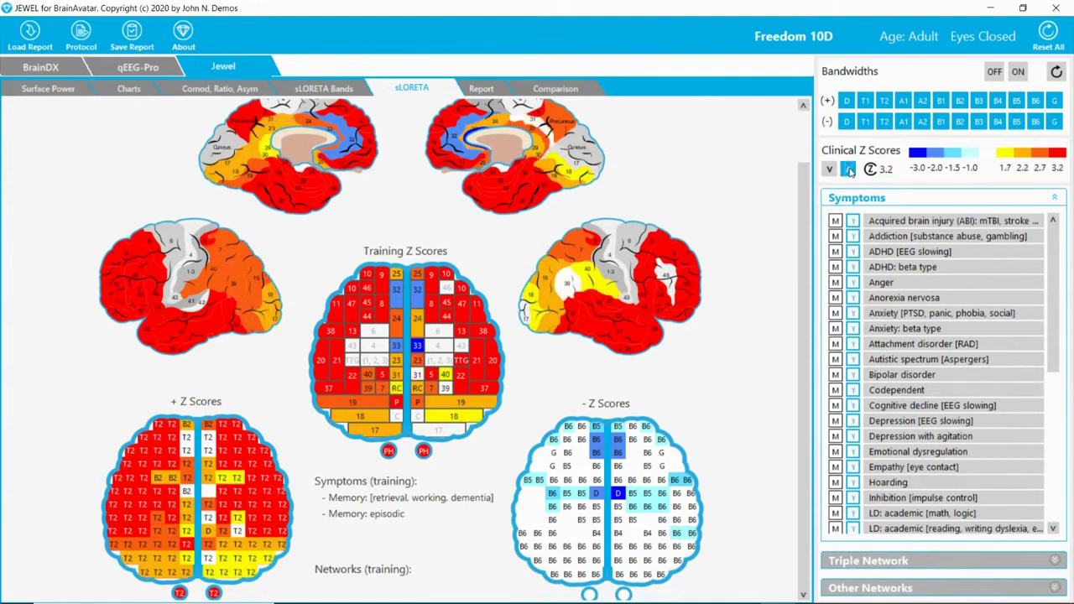
left_click(848, 169)
left_click(848, 169)
left_click(848, 169)
left_click(848, 169)
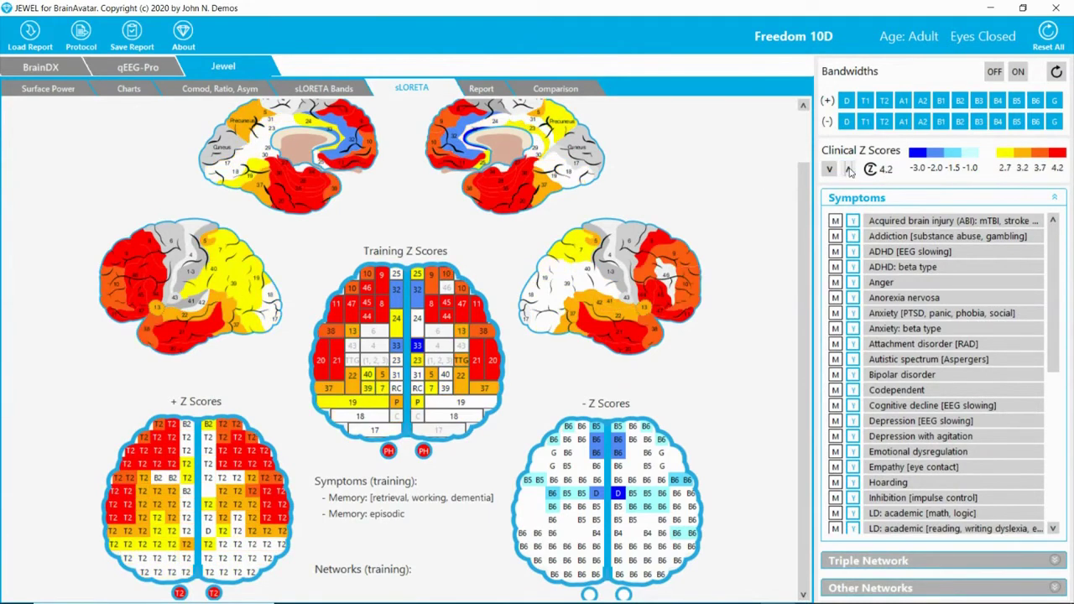
left_click(848, 169)
left_click(848, 170)
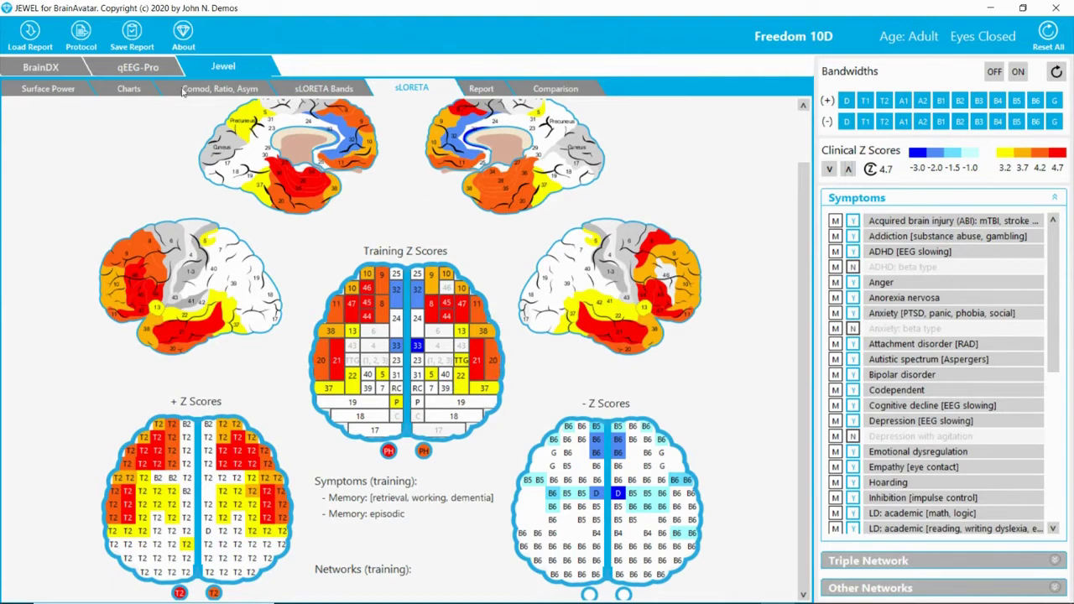
Examine the qEEG-Pro surface power and coherence training heads, the frequency band maps and the marked symptoms
left_click(144, 72)
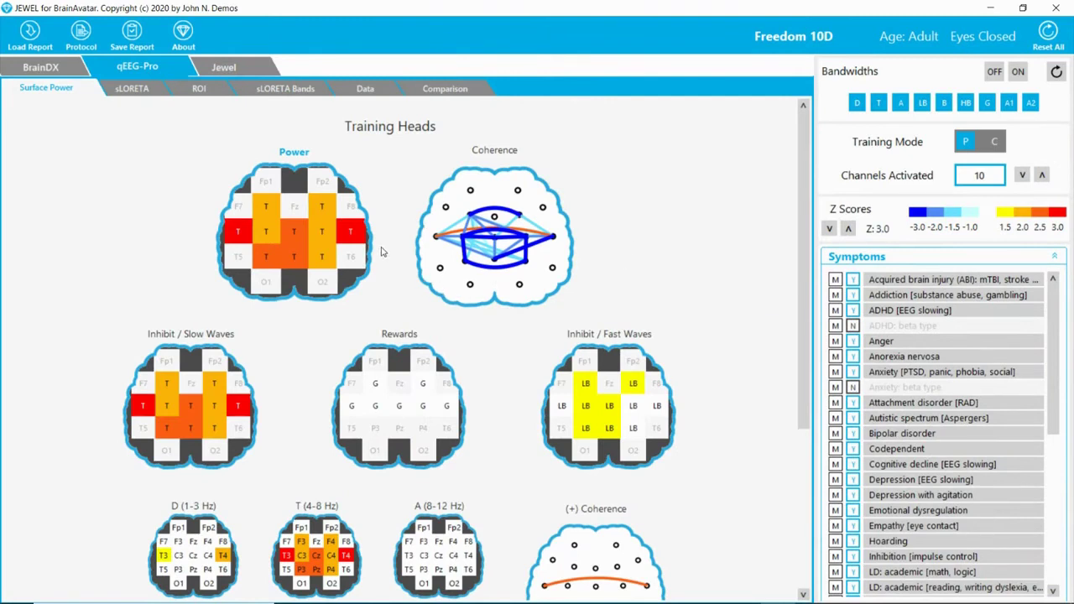
scroll(375, 248, "down", 2)
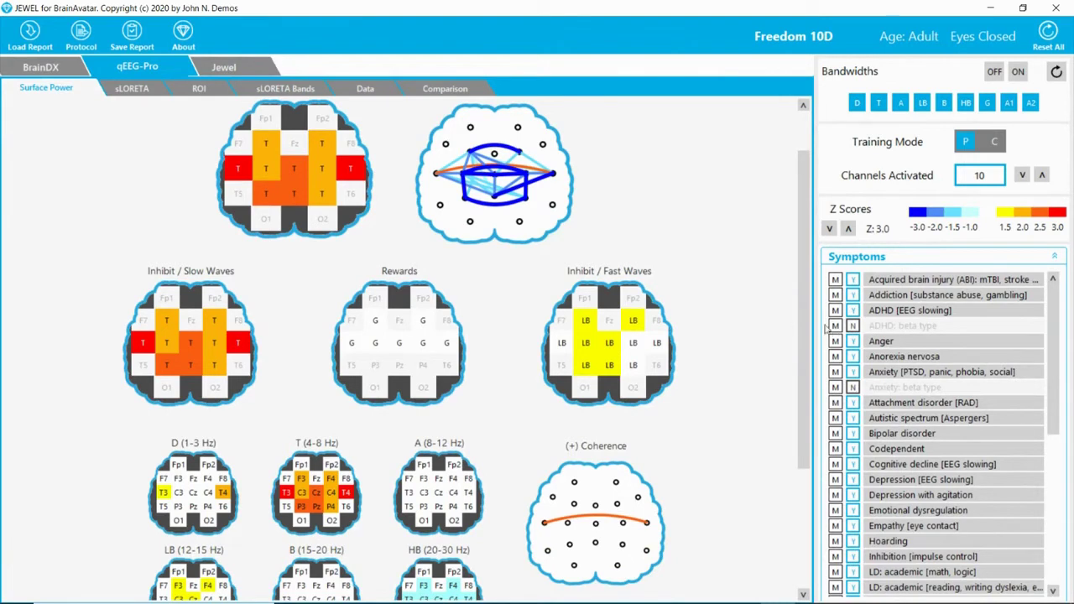
scroll(907, 436, "down", 5)
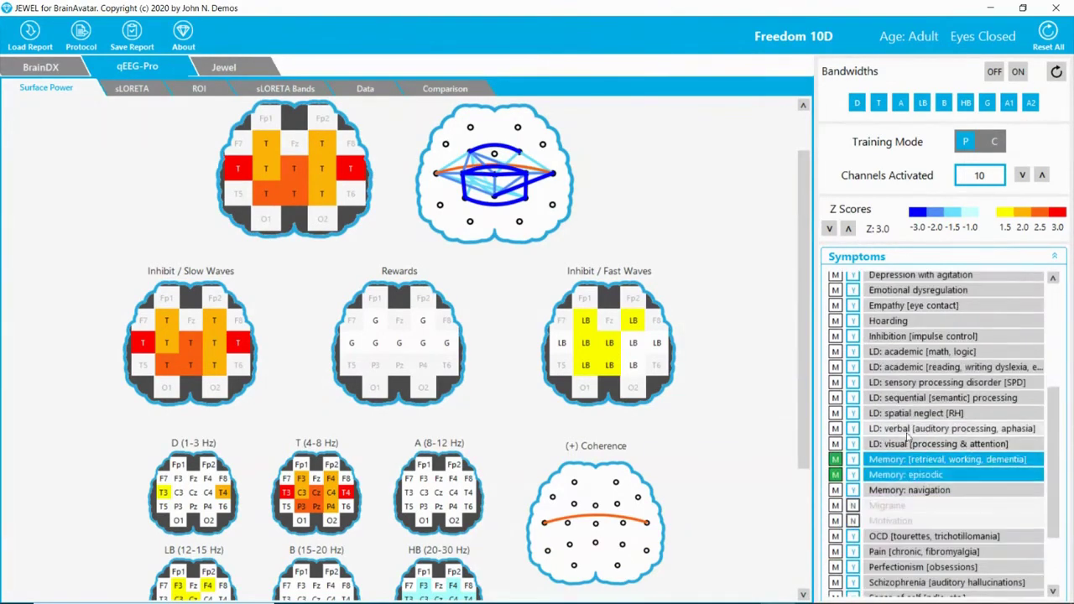
scroll(644, 323, "up", 2)
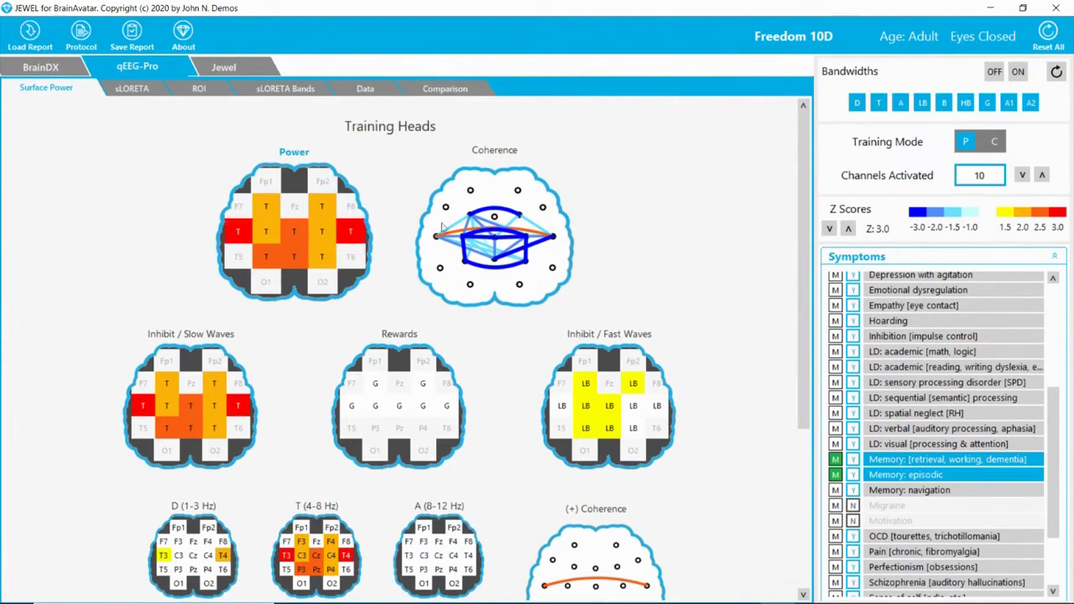
scroll(570, 310, "down", 6)
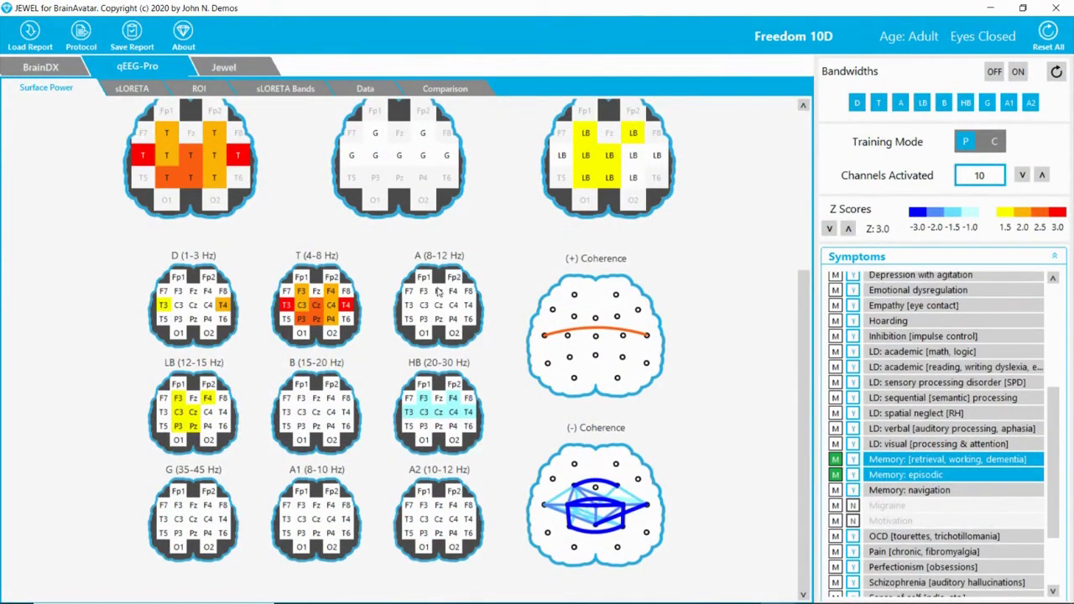
scroll(488, 273, "up", 6)
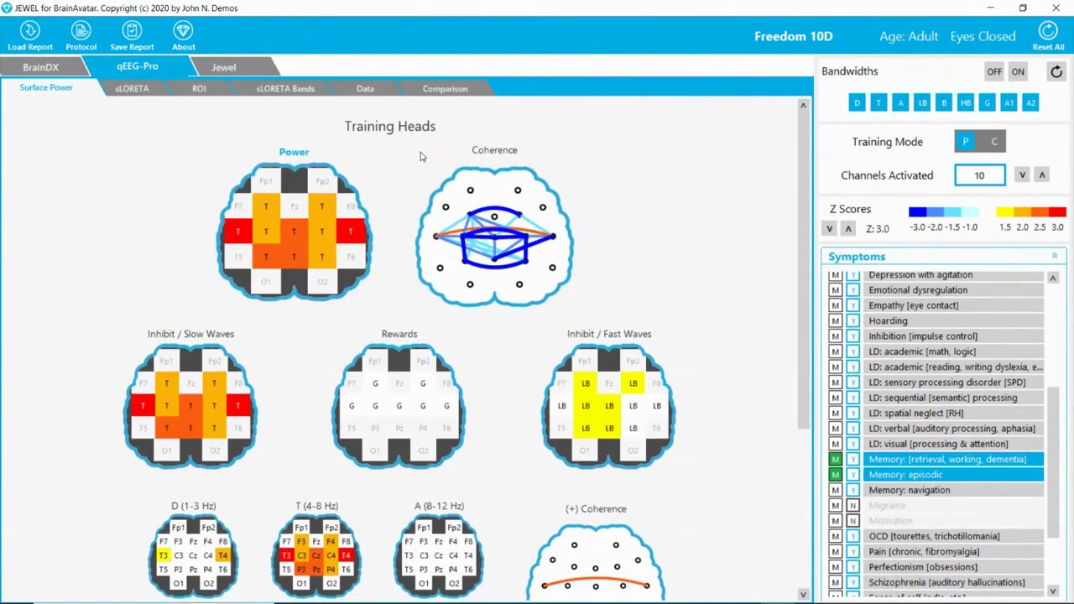
Read the Jewel report from its client header and introduction through the locations, connectivity and Posterior Dominant Rhythm sections
left_click(231, 67)
left_click(475, 89)
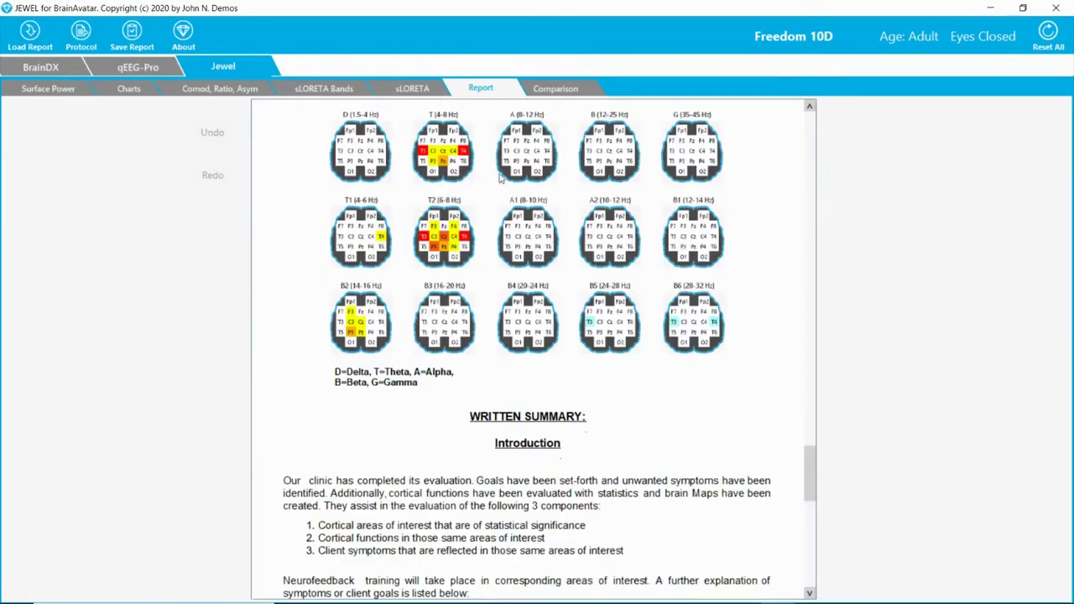
scroll(501, 176, "up", 20)
scroll(501, 176, "up", 20)
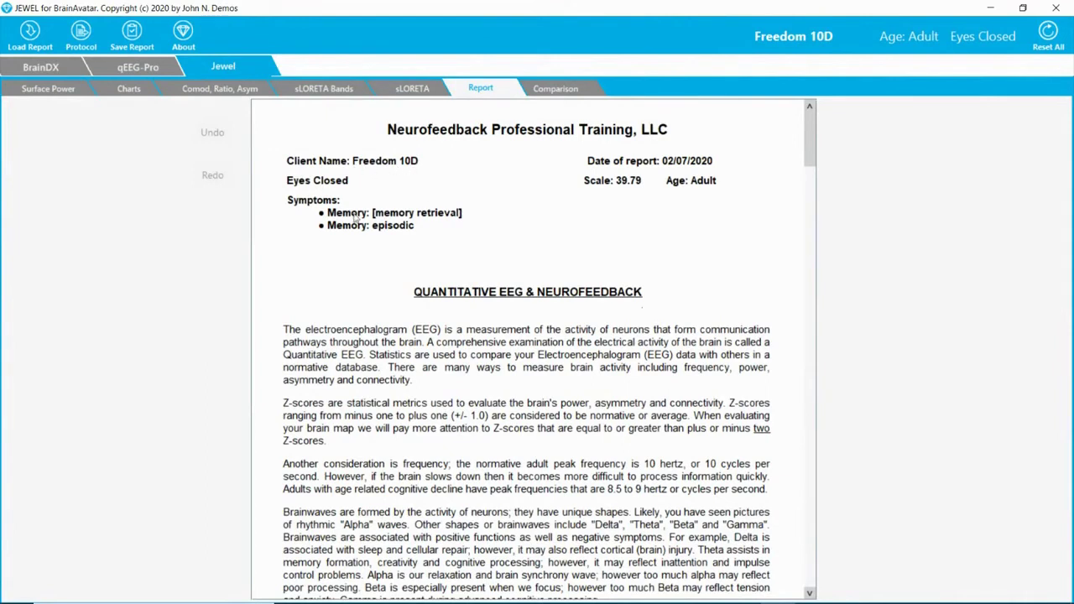
scroll(610, 240, "down", 8)
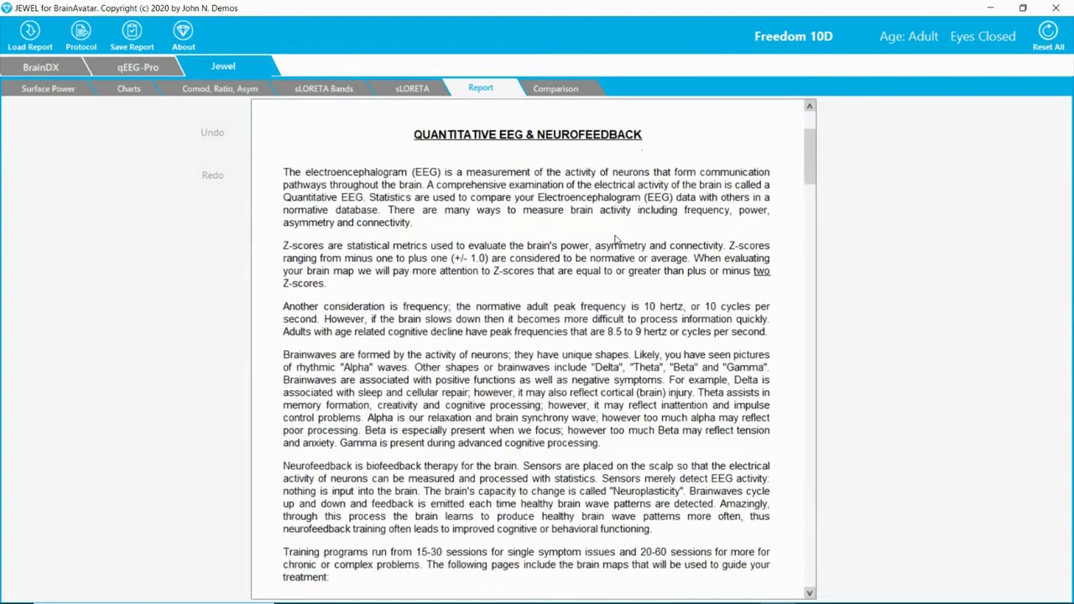
scroll(603, 225, "down", 7)
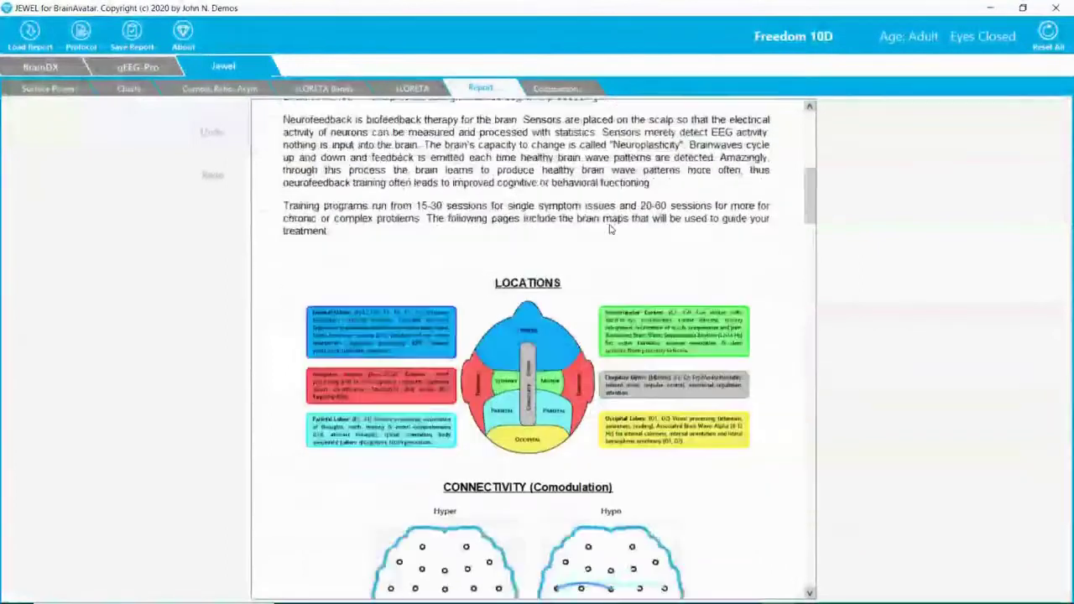
scroll(603, 228, "down", 1)
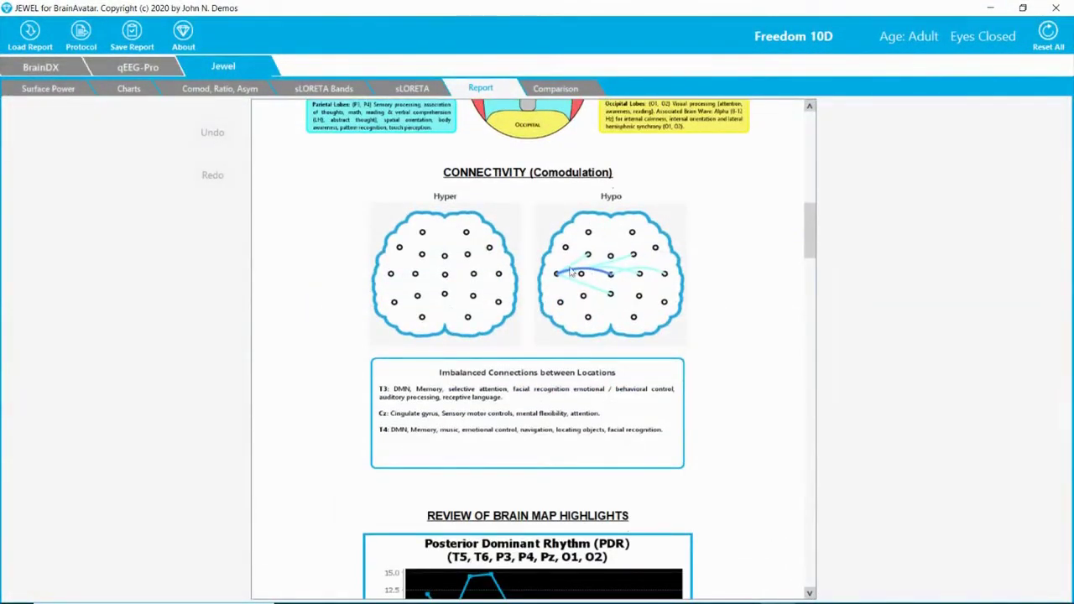
scroll(602, 287, "down", 2)
scroll(598, 287, "down", 2)
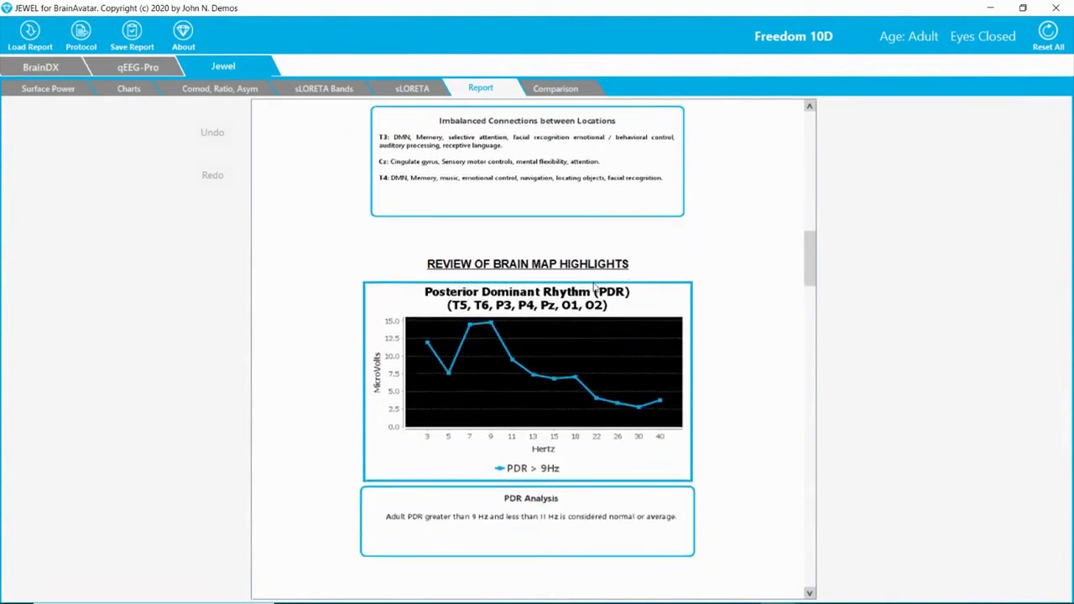
scroll(594, 287, "down", 1)
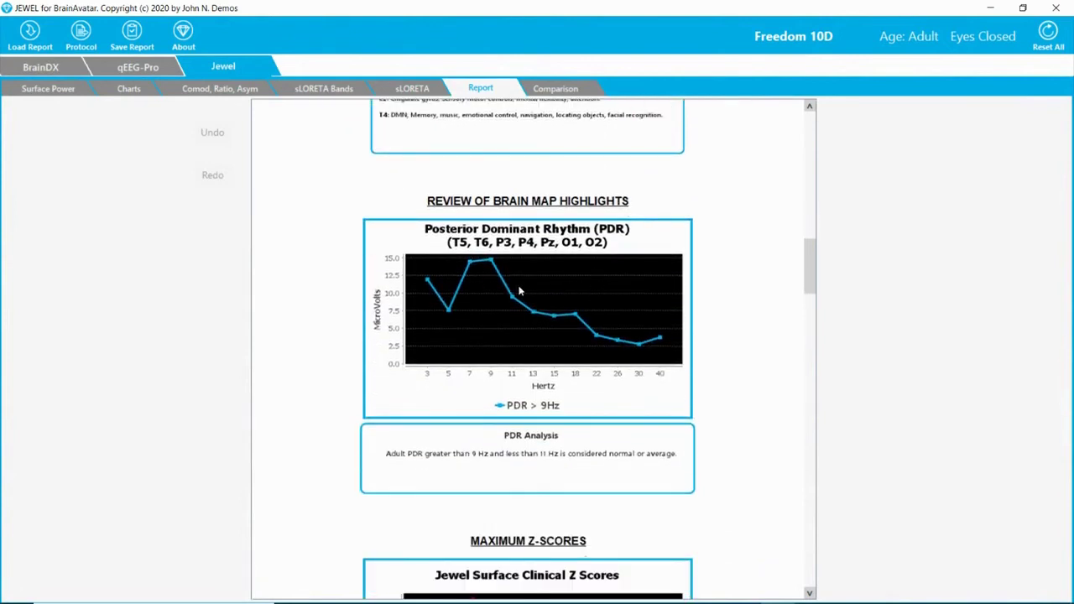
Read the report's maximum Z-scores, ratio review, training areas, surface power training heads and 15-bandwidth brain map
scroll(553, 294, "down", 5)
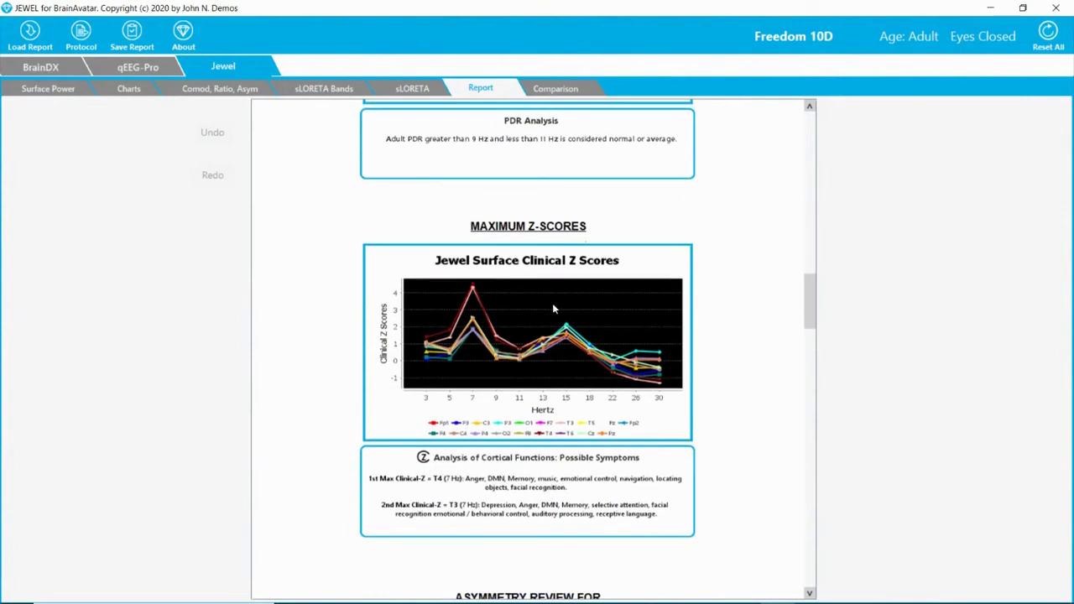
scroll(552, 308, "down", 5)
scroll(550, 296, "down", 6)
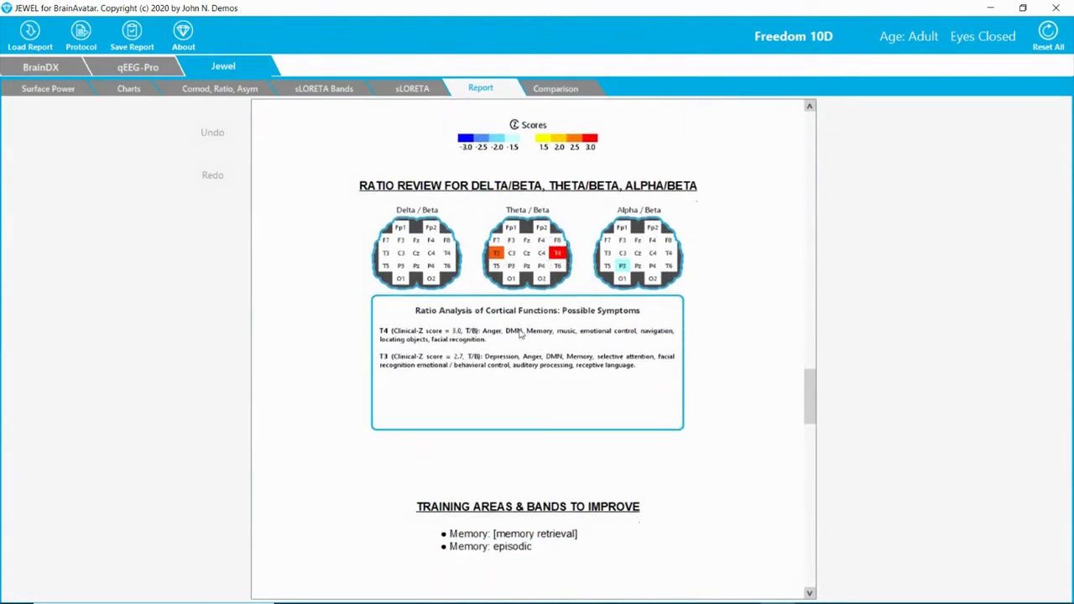
scroll(535, 340, "down", 4)
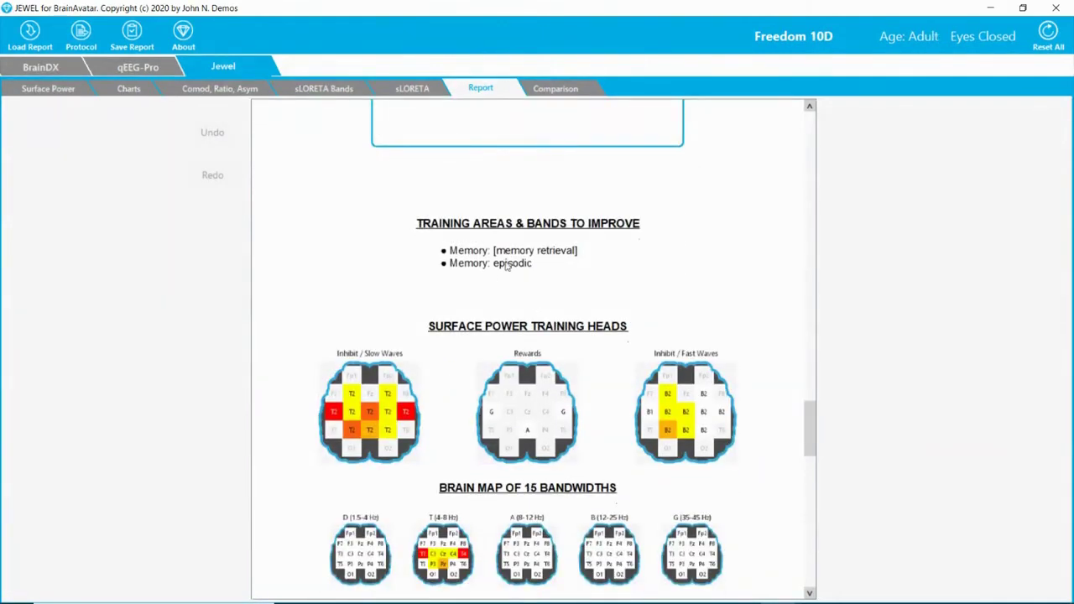
scroll(499, 268, "down", 2)
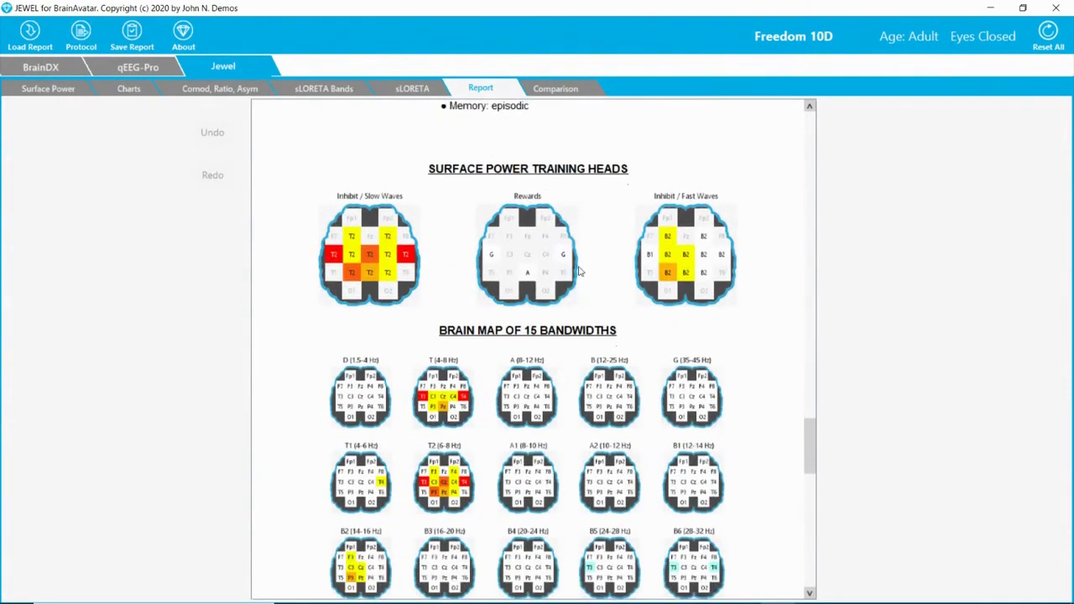
Read the Jewel report's written summary, from the introduction through the memory retrieval and episodic memory explanations to the conclusion and notes
scroll(496, 285, "down", 6)
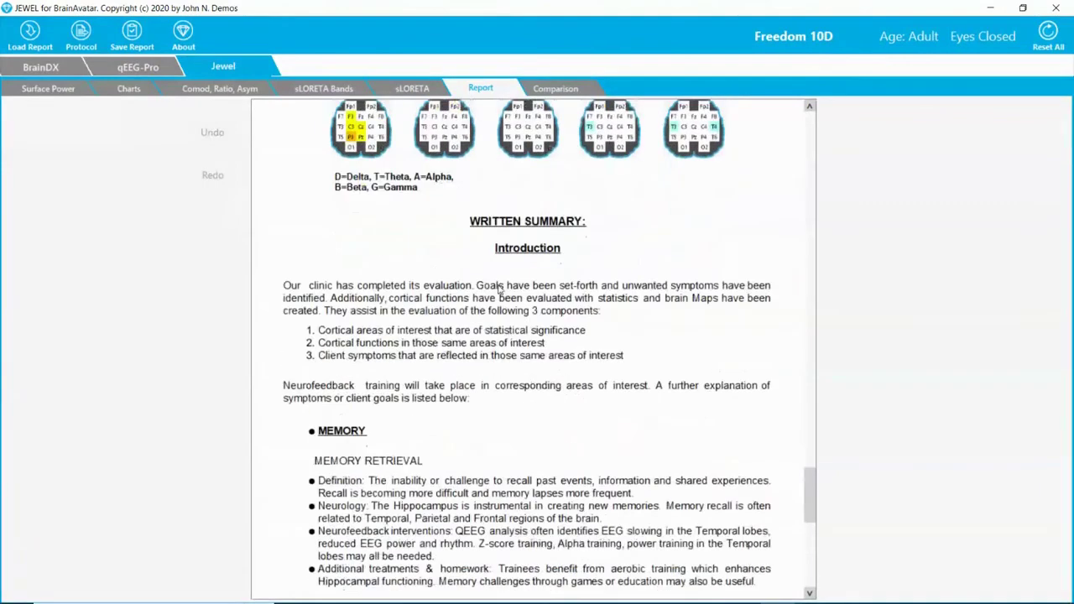
scroll(499, 288, "down", 6)
scroll(499, 289, "down", 2)
scroll(498, 288, "up", 3)
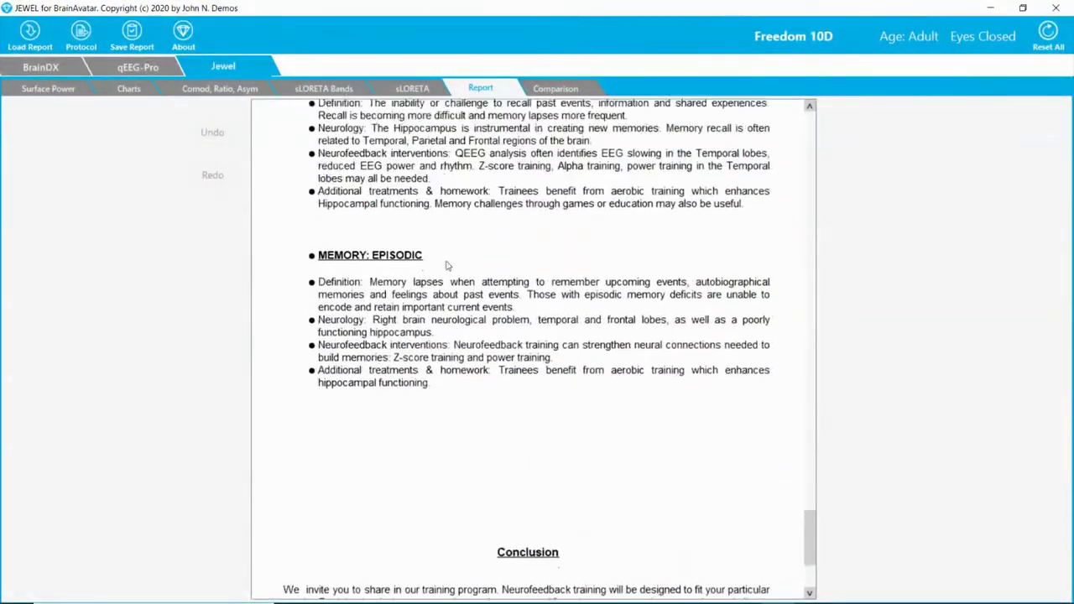
scroll(447, 265, "up", 2)
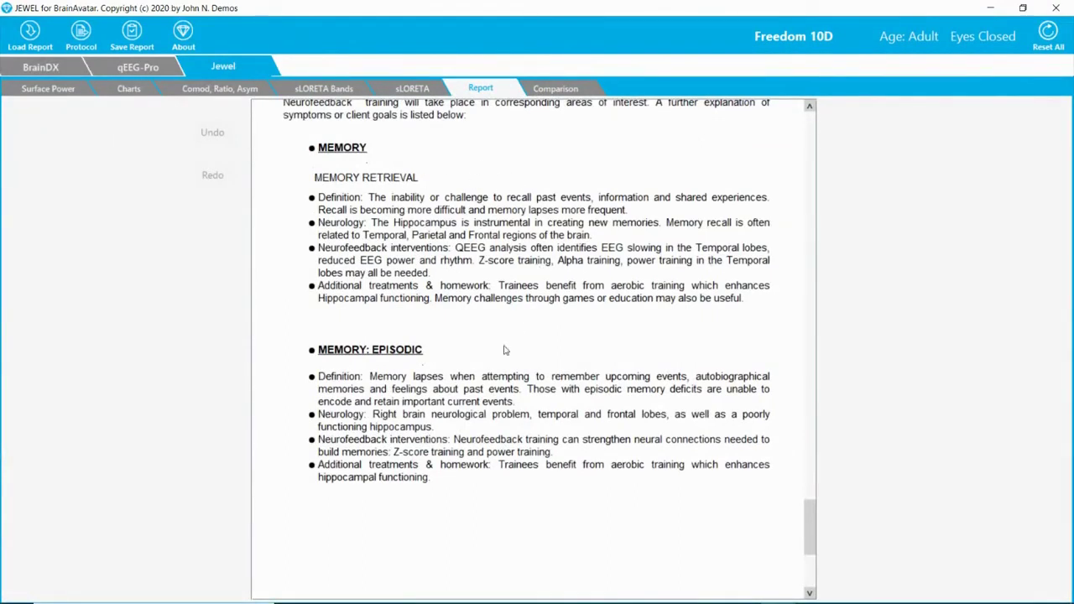
scroll(515, 388, "down", 4)
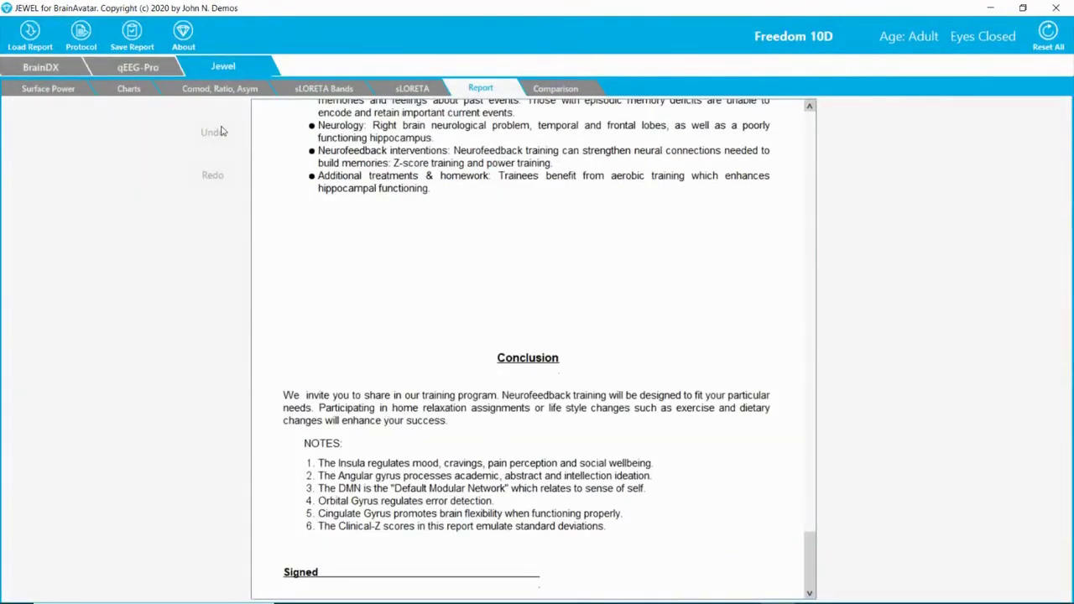
Save the Jewel report as a PDF and open the saved file from the Freedom 10D study folder
left_click(131, 35)
left_click(168, 61)
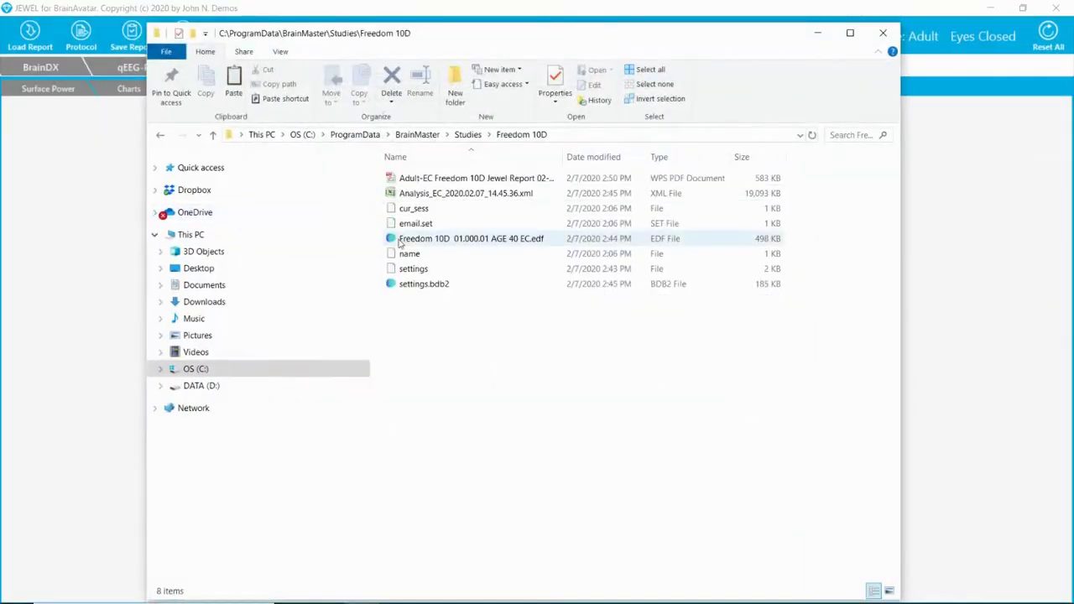
double_click(476, 179)
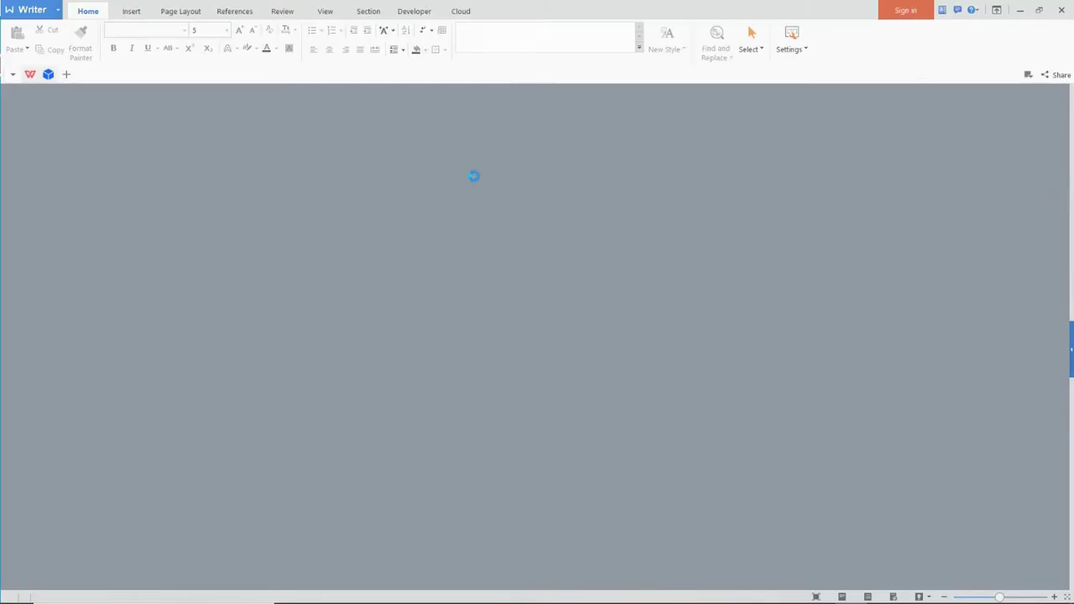
Review the saved PDF's brain map highlights, written summary and sLORETA training heads, close it and return to the report in JEWEL
scroll(504, 225, "down", 20)
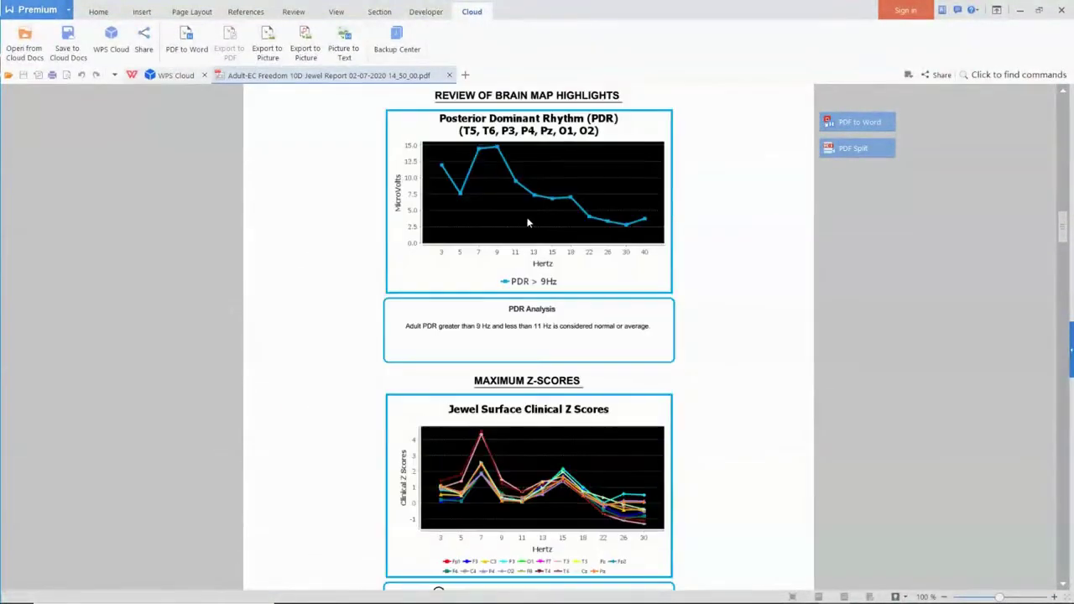
scroll(524, 217, "down", 5)
scroll(518, 214, "down", 20)
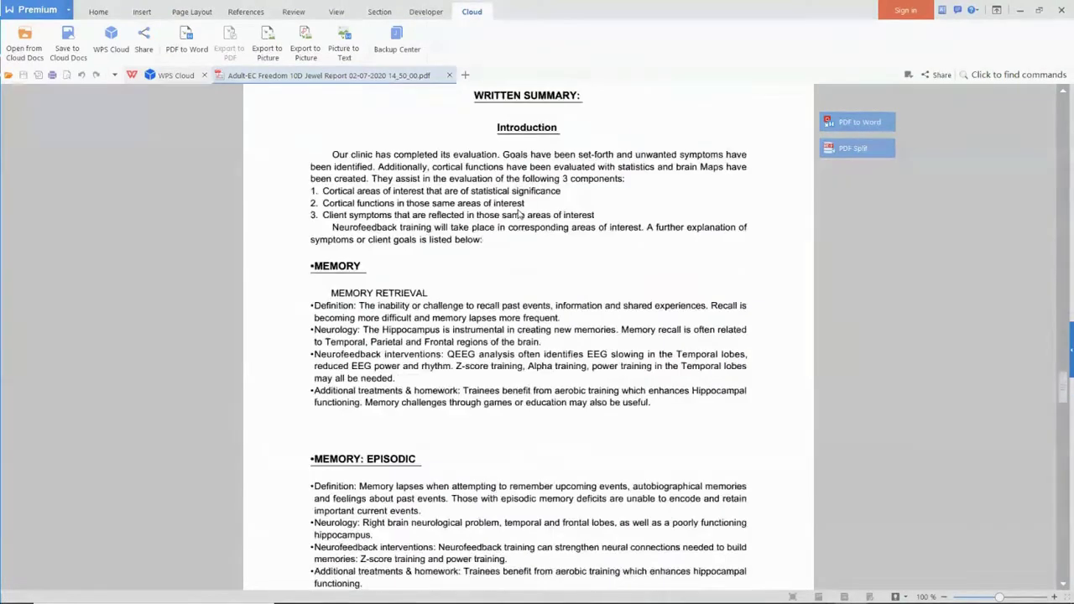
scroll(517, 214, "down", 10)
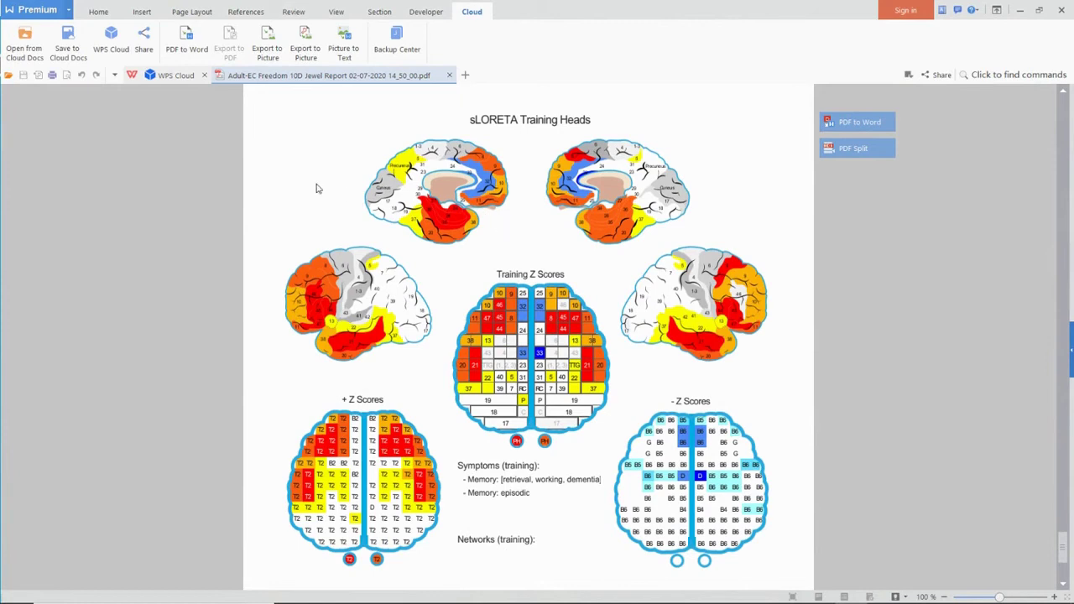
scroll(317, 182, "up", 15)
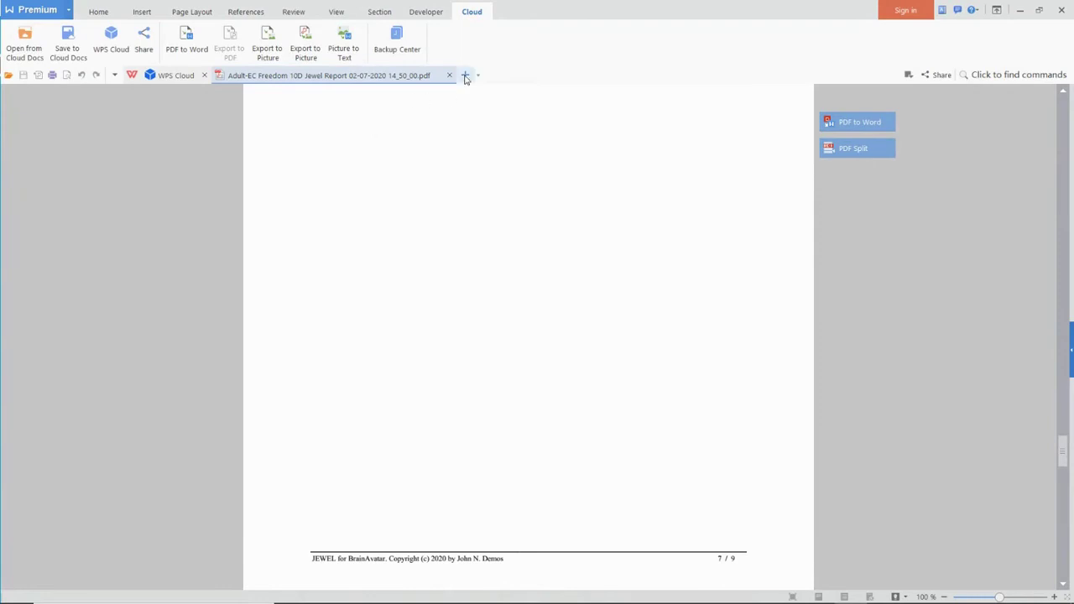
left_click(1060, 10)
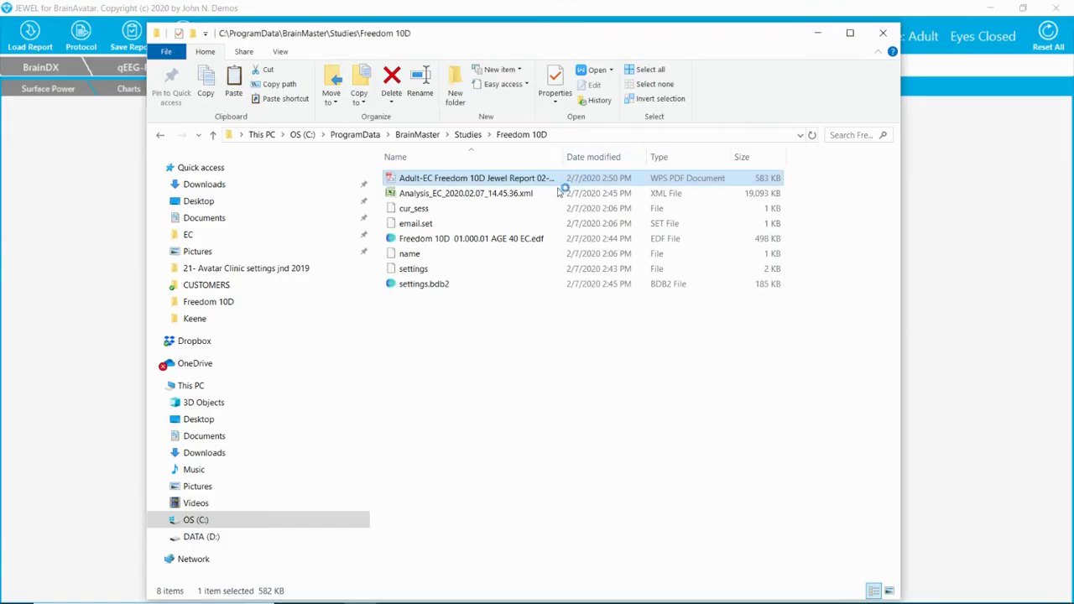
left_click(818, 33)
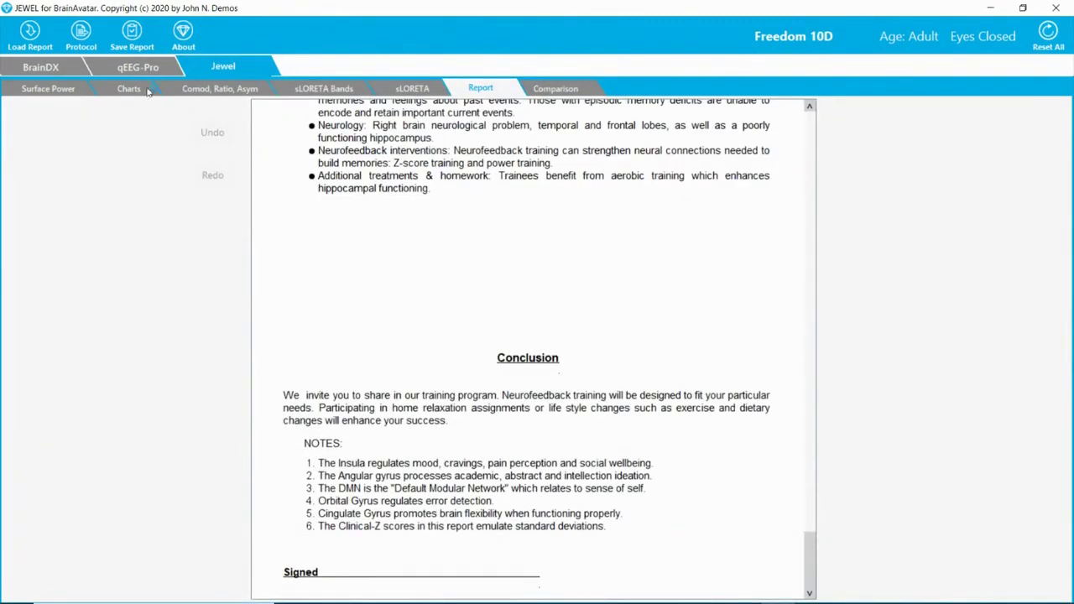
Open the training protocol for the Freedom 10D recording
left_click(86, 34)
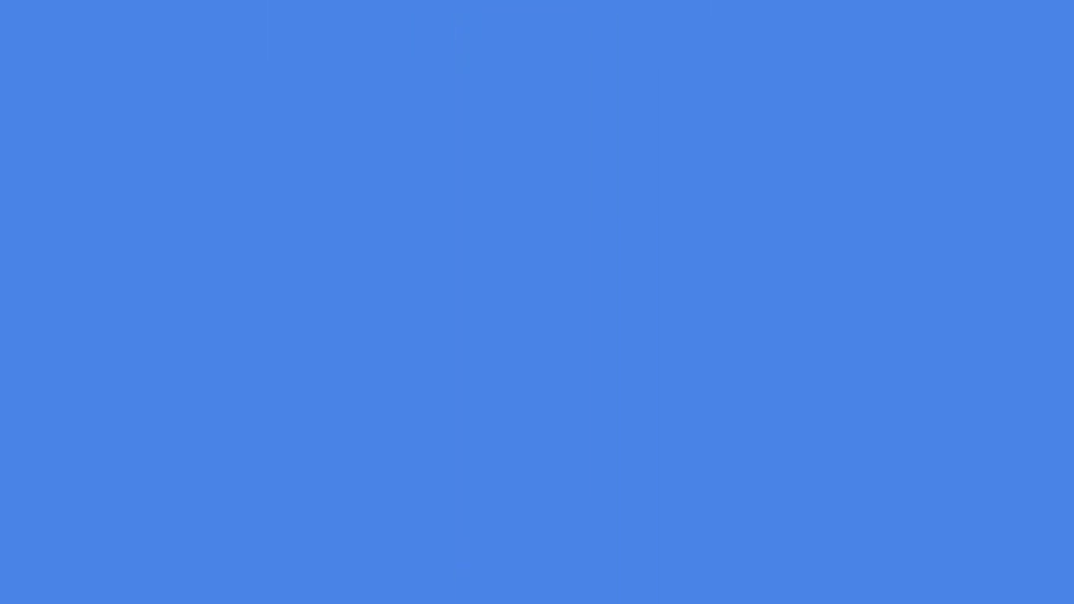